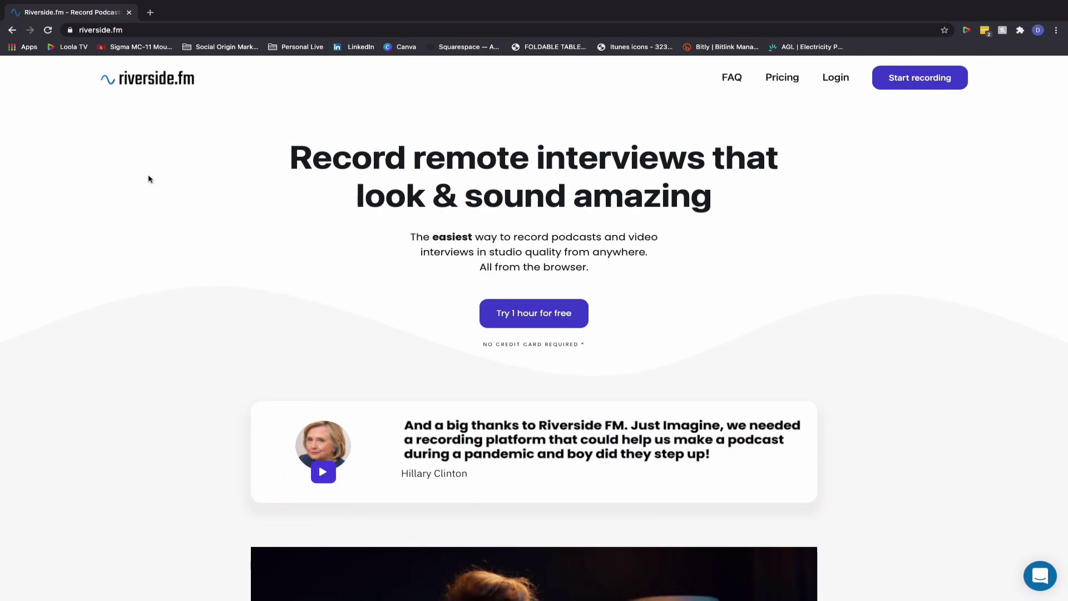
Step: Open Riverside Studio's empty recordings page, dismiss the welcome dialog and enter its recording studio
scroll(143, 180, down, 5)
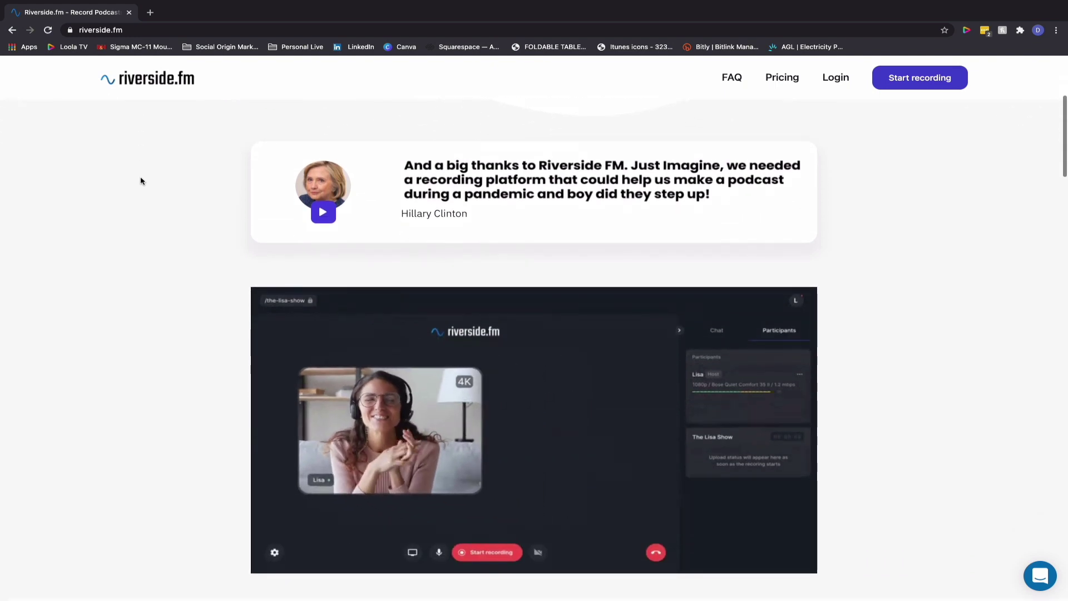
scroll(139, 179, down, 5)
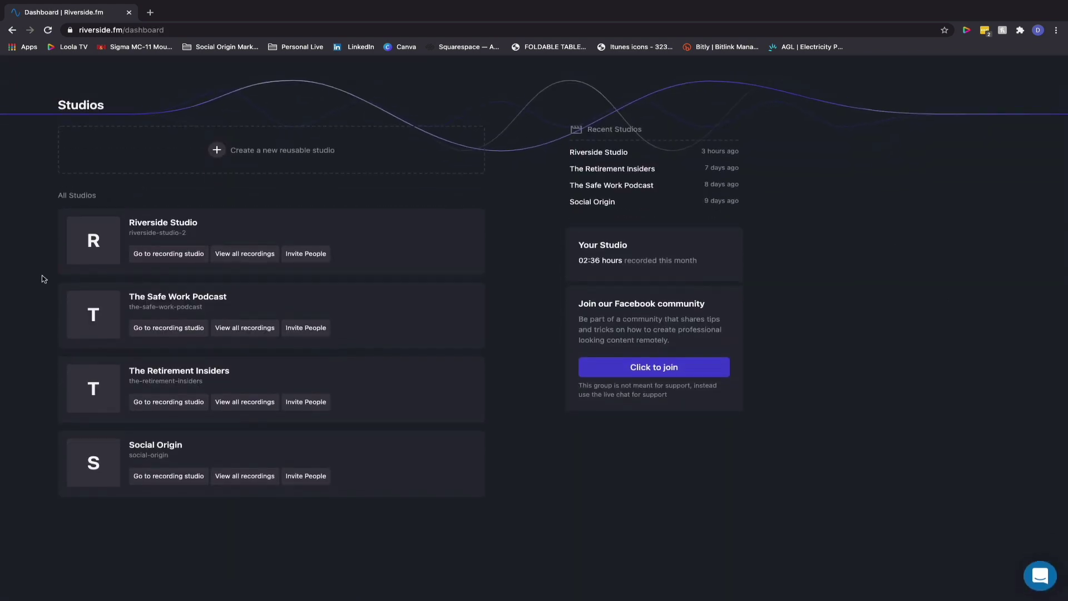
click(81, 250)
click(533, 293)
click(934, 138)
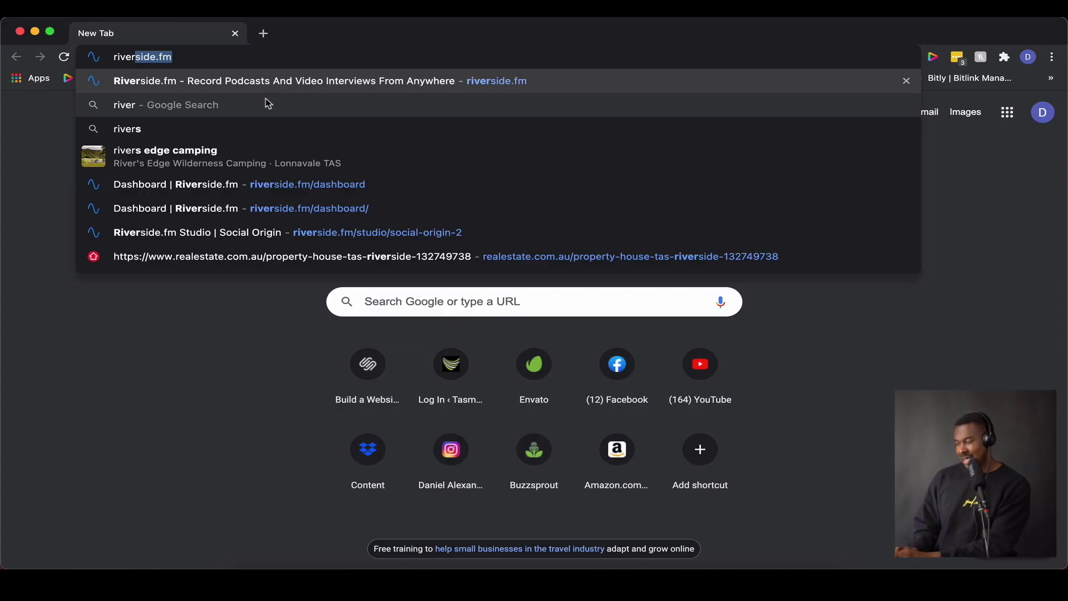
Step: Load the riverside.fm homepage
key(Return)
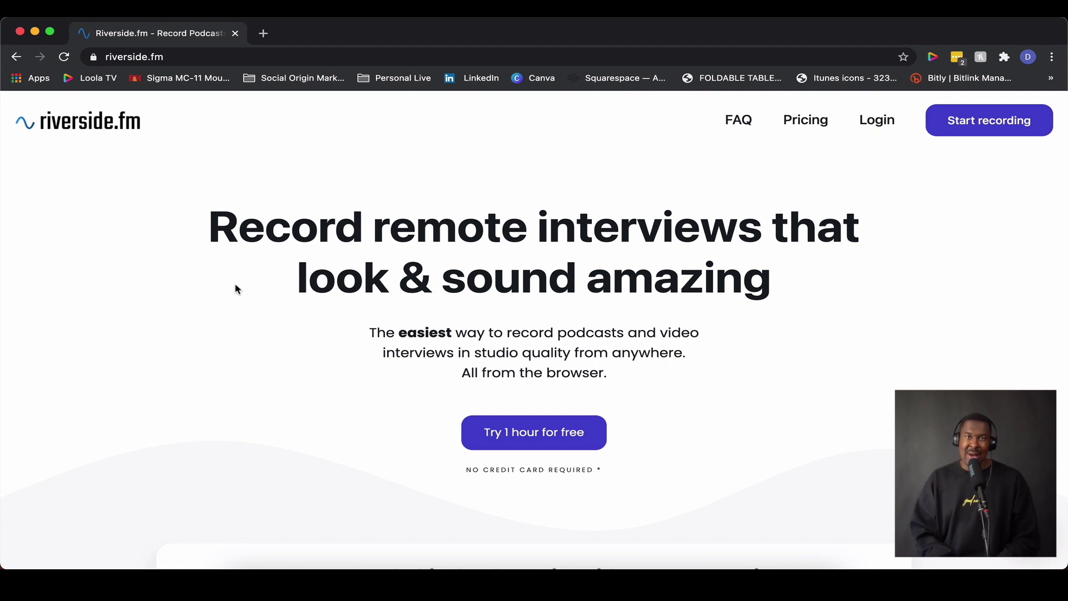
click(871, 124)
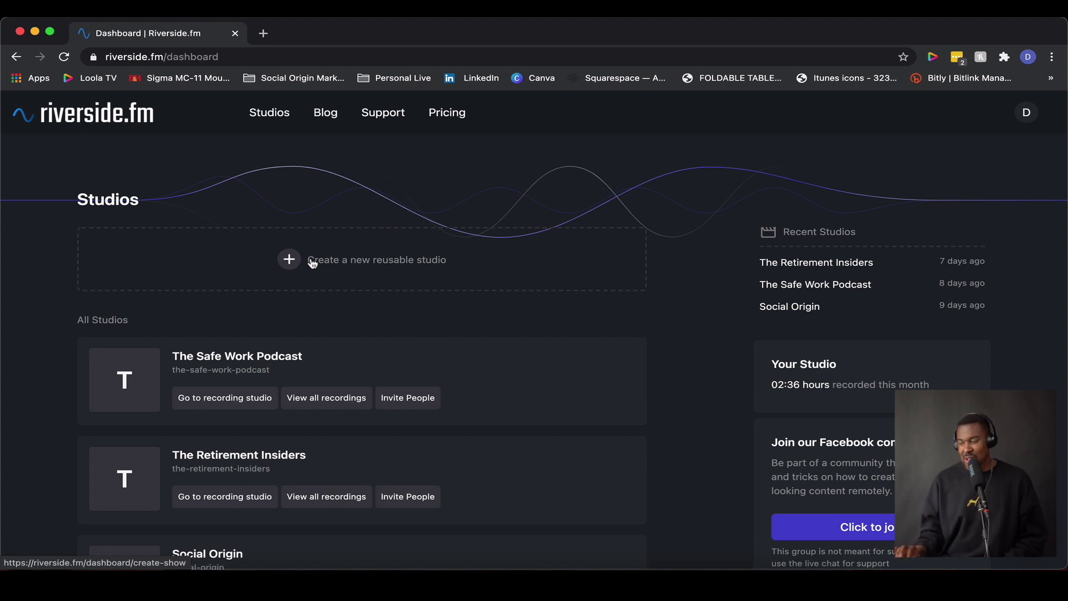
Step: Start a new reusable studio and title it 'Riverside Studio'
click(290, 258)
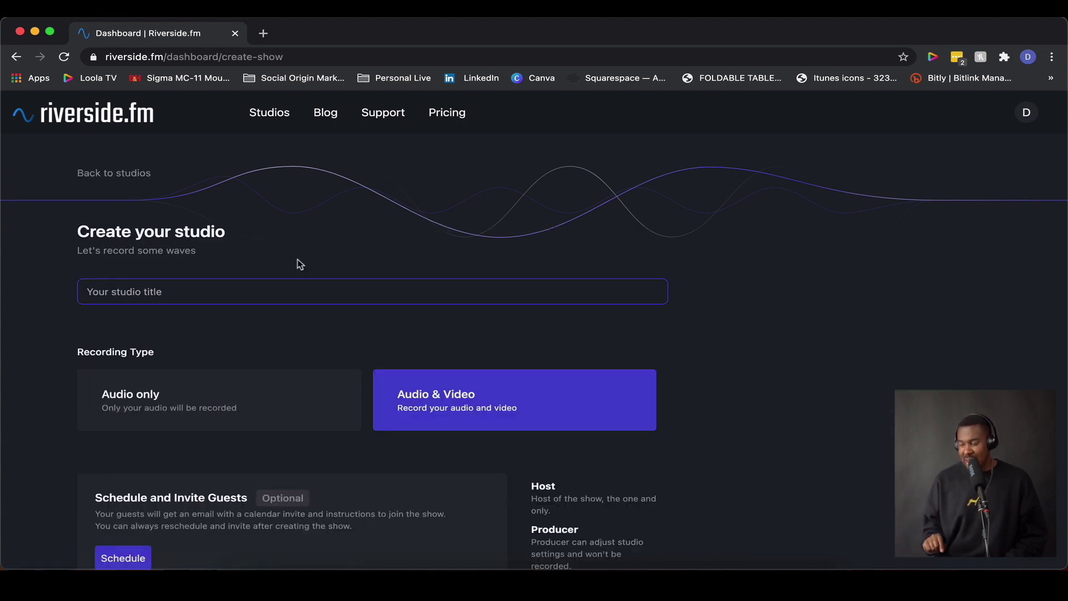
scroll(300, 264, down, 2)
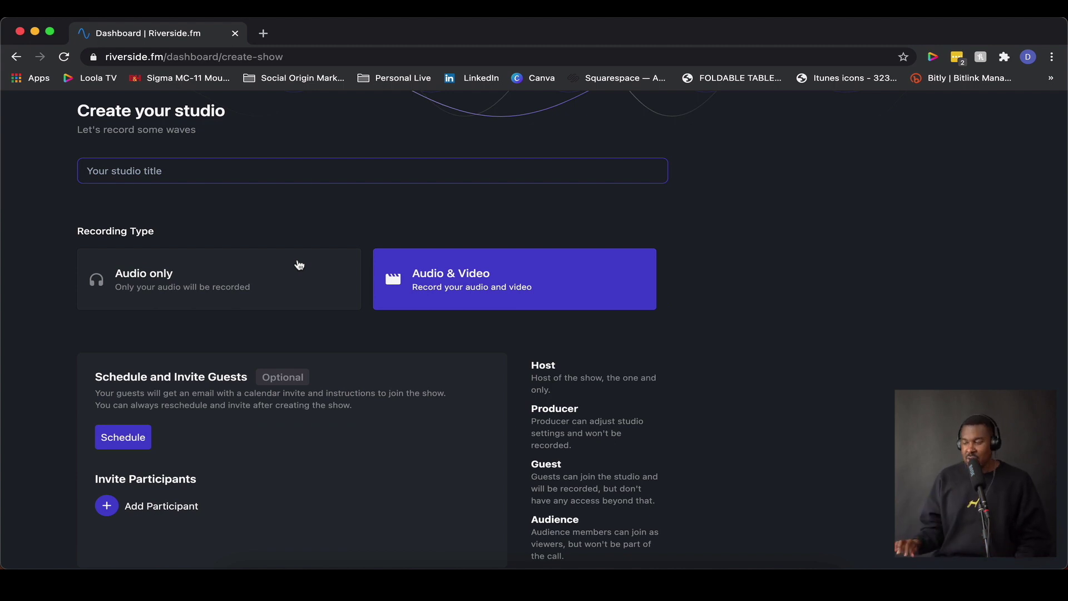
click(240, 165)
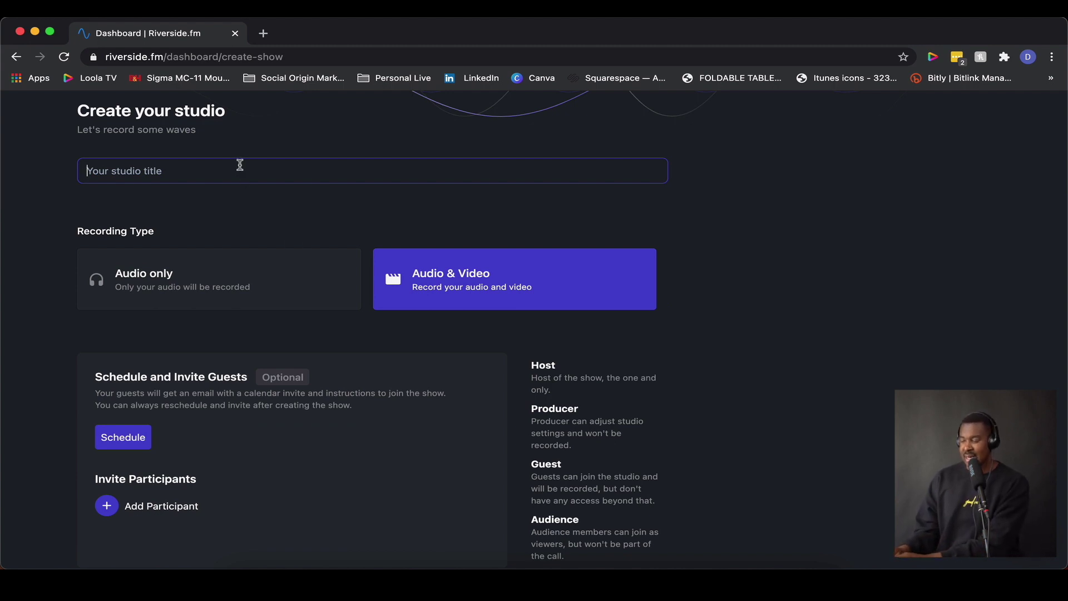
text(River)
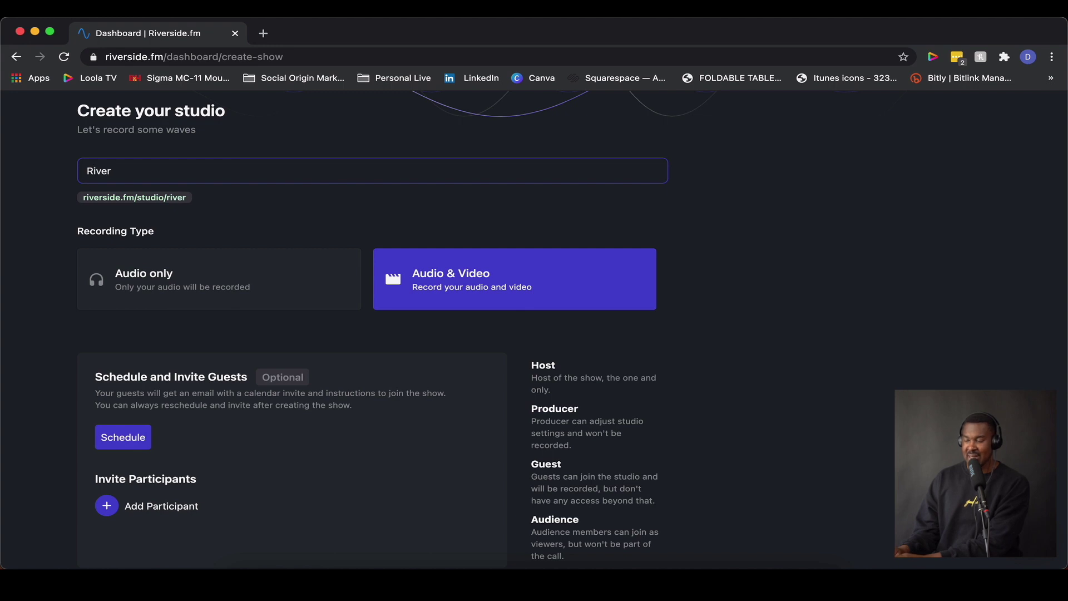
text(side Studio)
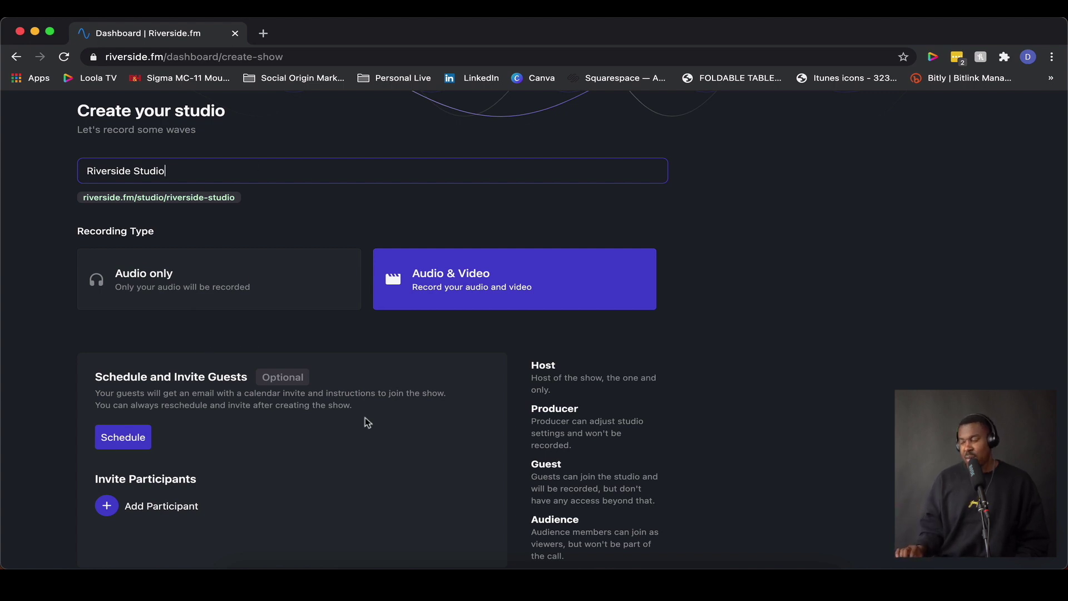
scroll(365, 417, down, 3)
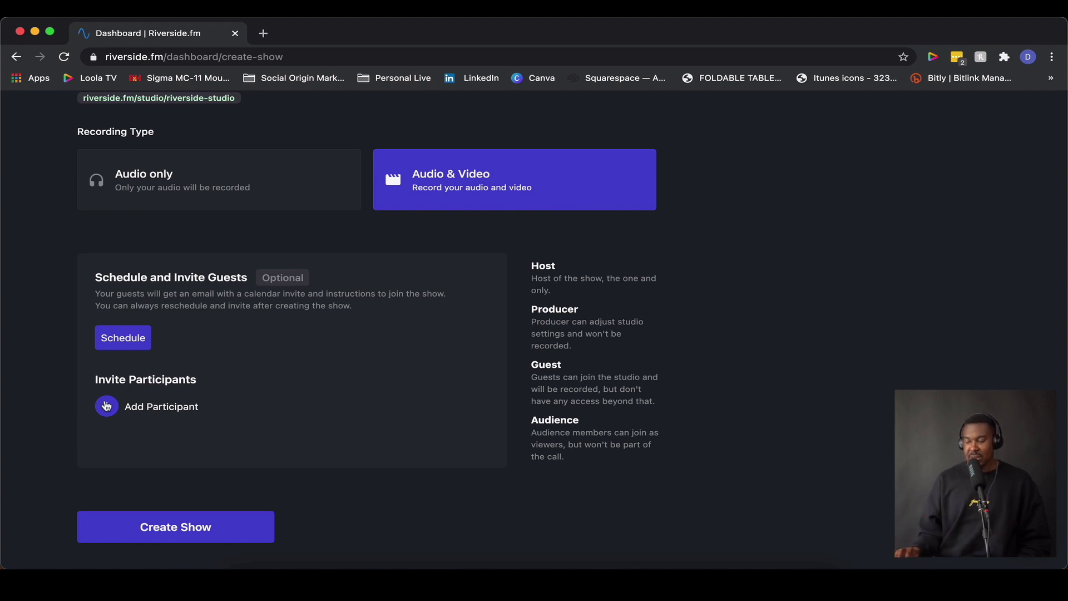
Step: Add a blank participant invite, leaving its role as Audience
click(107, 405)
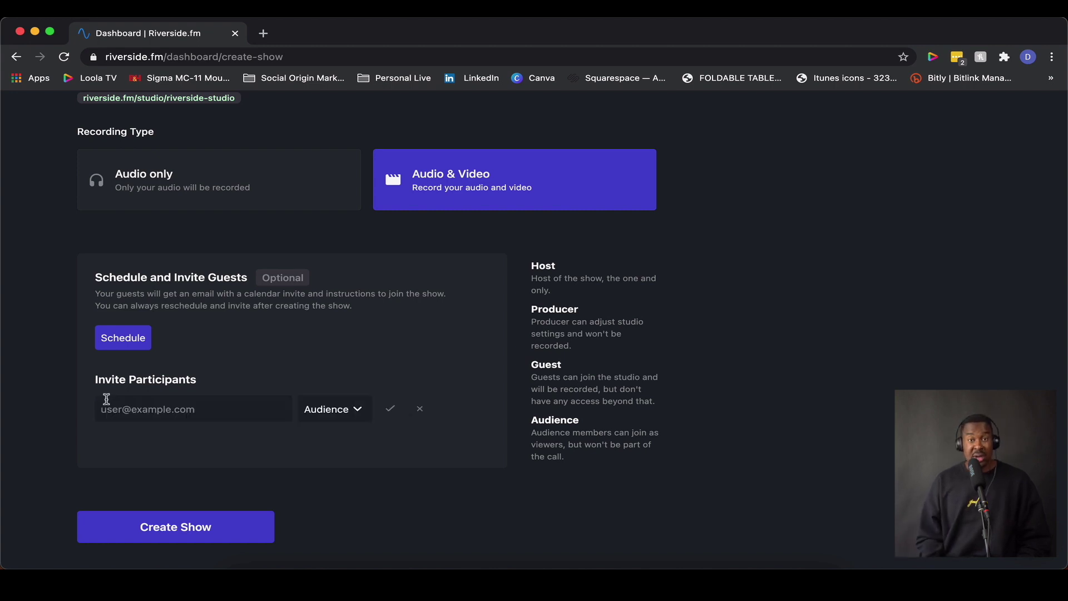
click(322, 414)
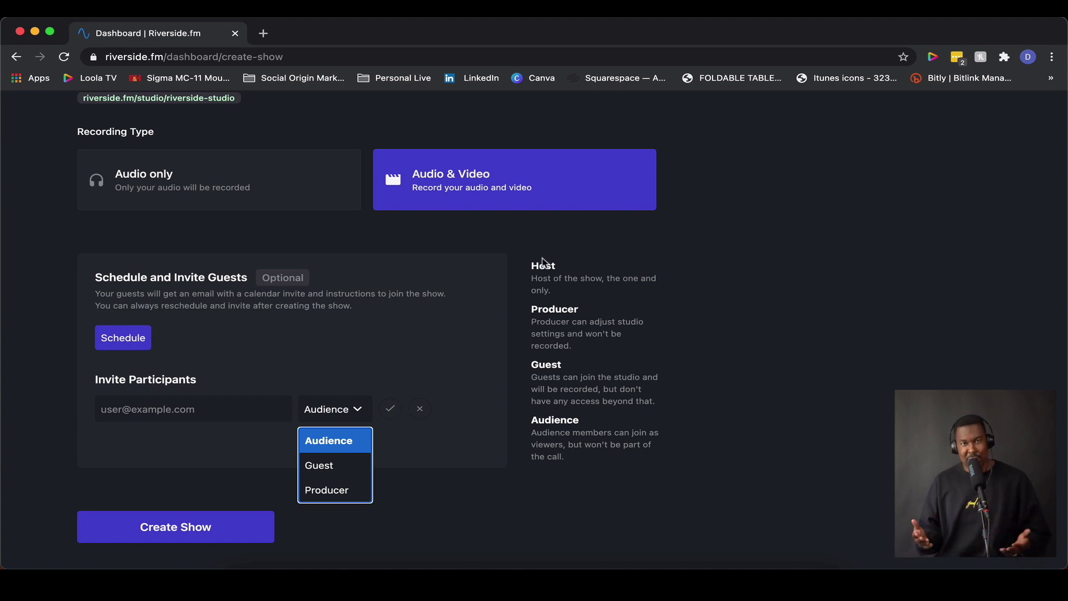
click(492, 502)
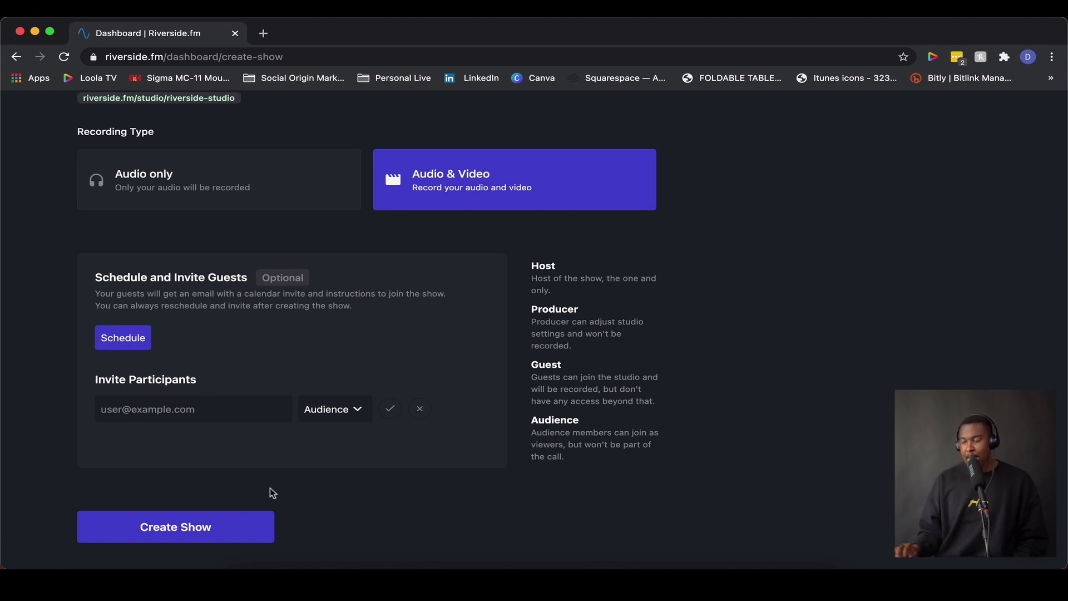
Step: Create the Riverside Studio show and find its new card back on the Studios list
click(193, 528)
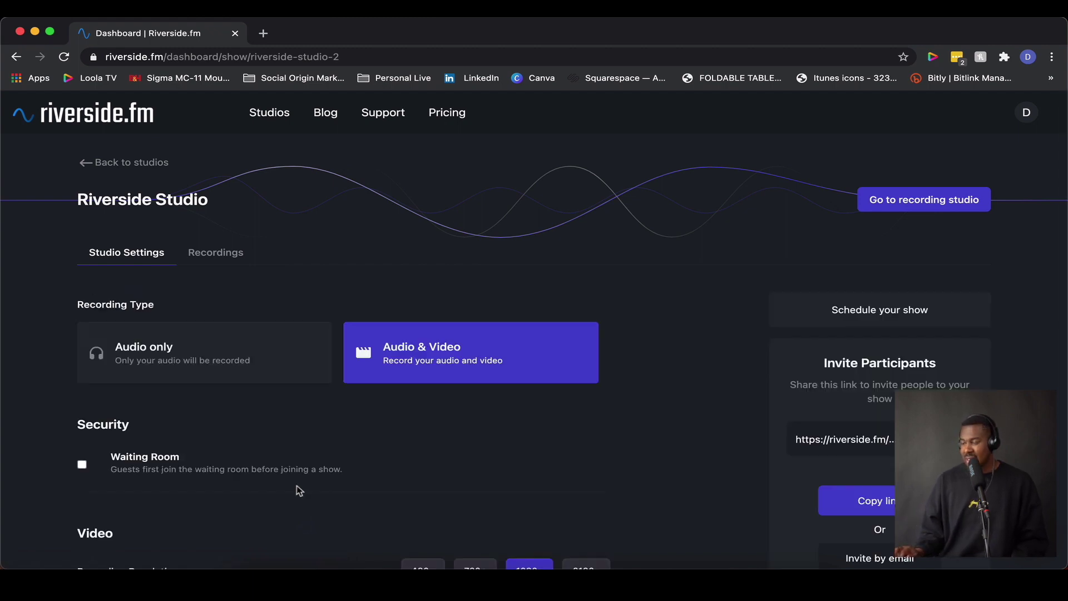
click(132, 165)
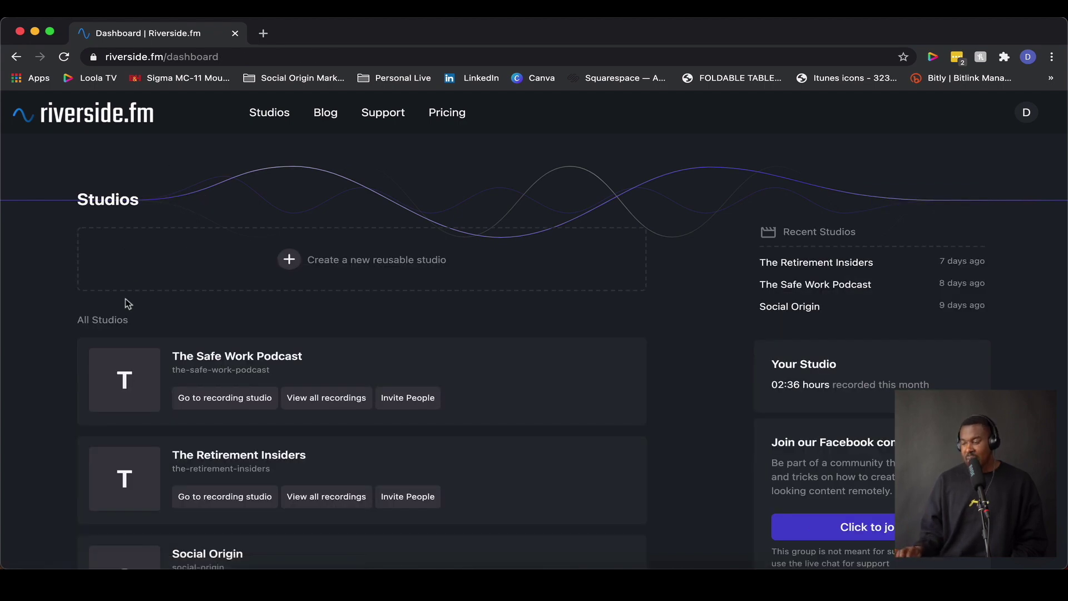
scroll(125, 298, down, 3)
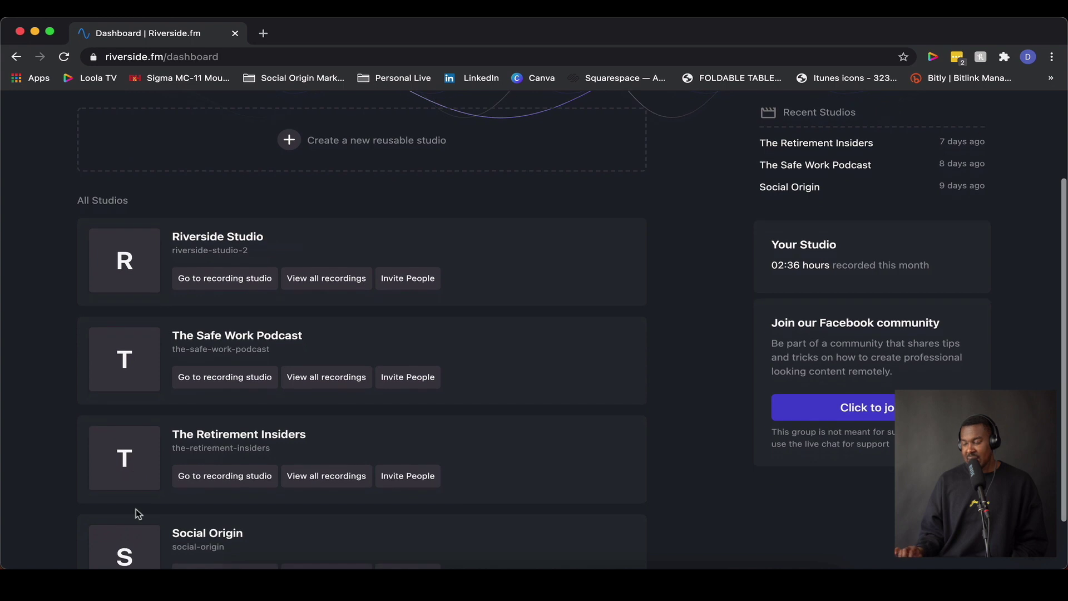
scroll(137, 510, up, 2)
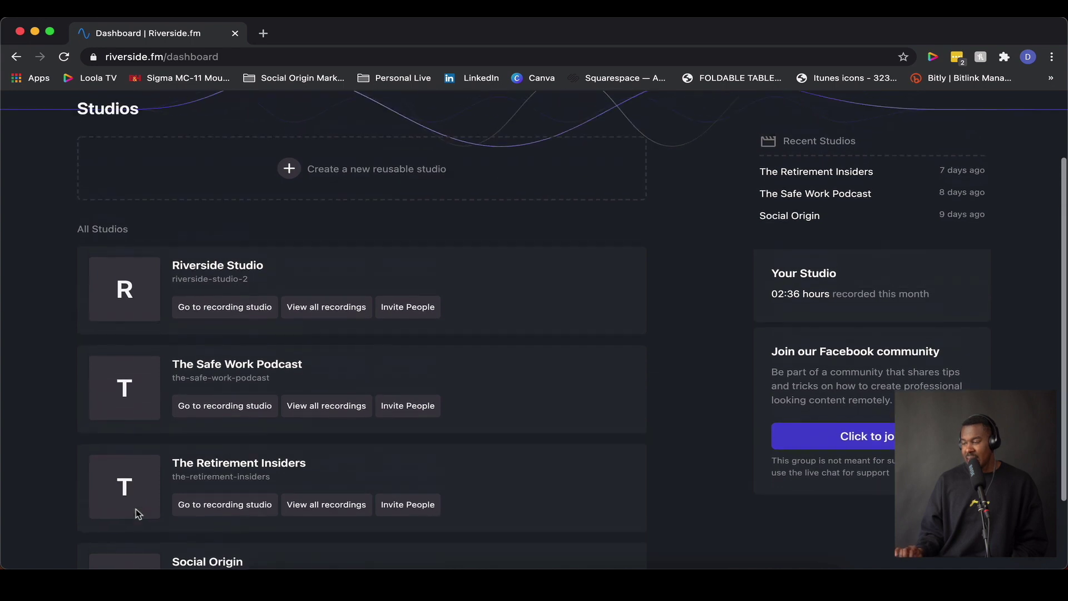
Step: Open Riverside Studio's recordings, close the welcome notice and go to its recording studio
click(203, 270)
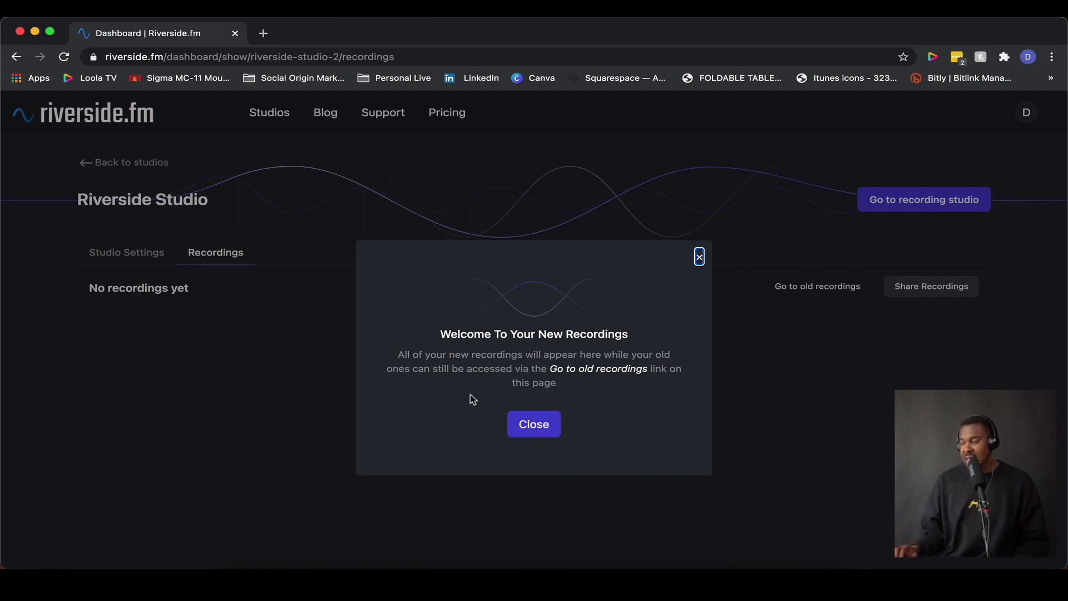
click(534, 428)
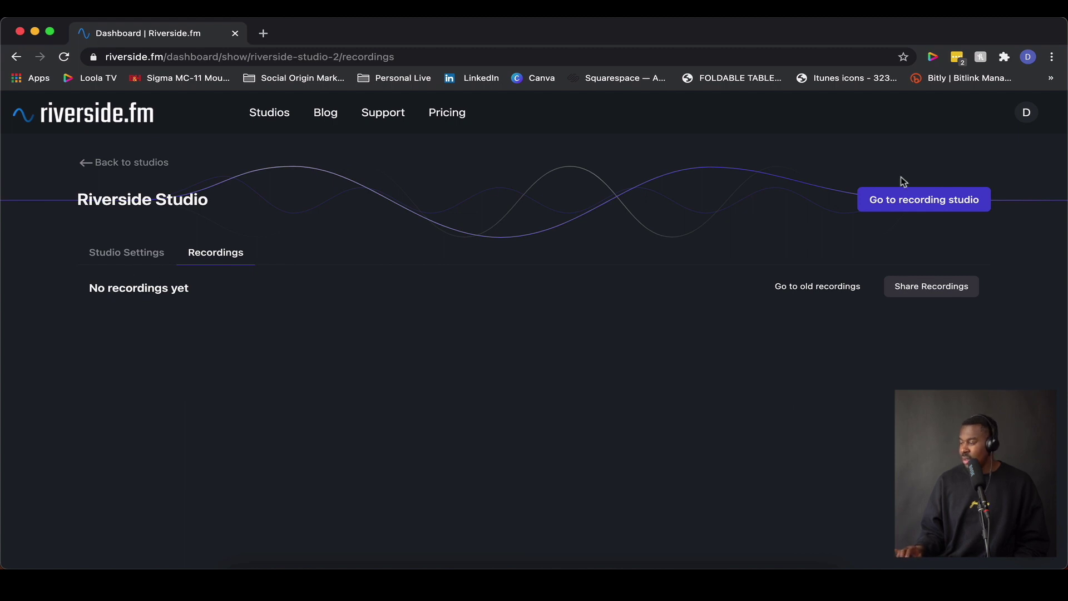
click(906, 206)
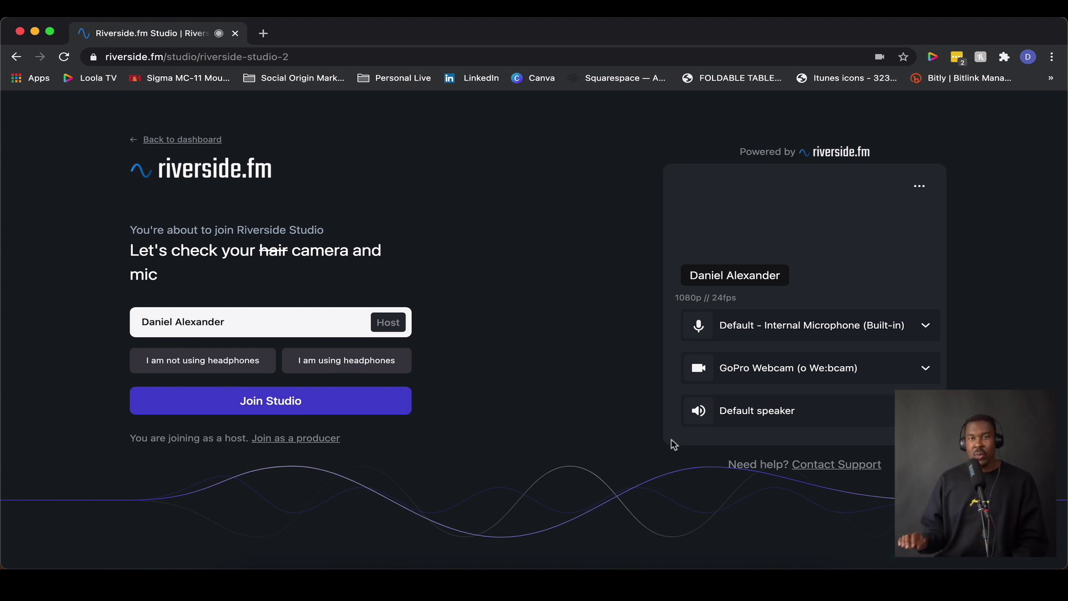
Step: Show the camera options in the GoPro Webcam dropdown on the pre-join check page
click(777, 371)
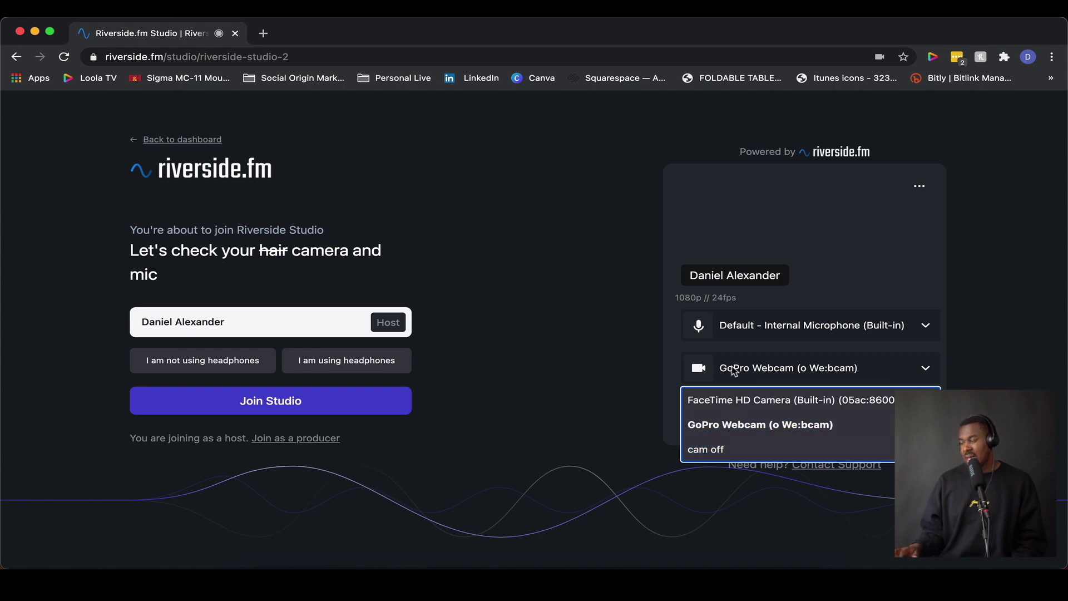
click(755, 329)
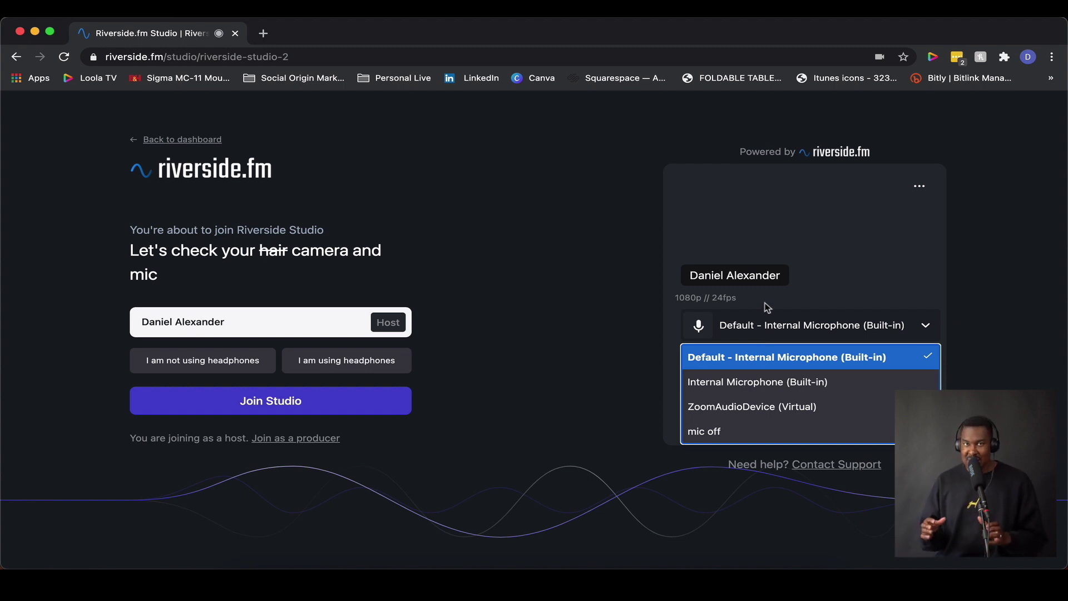
click(671, 356)
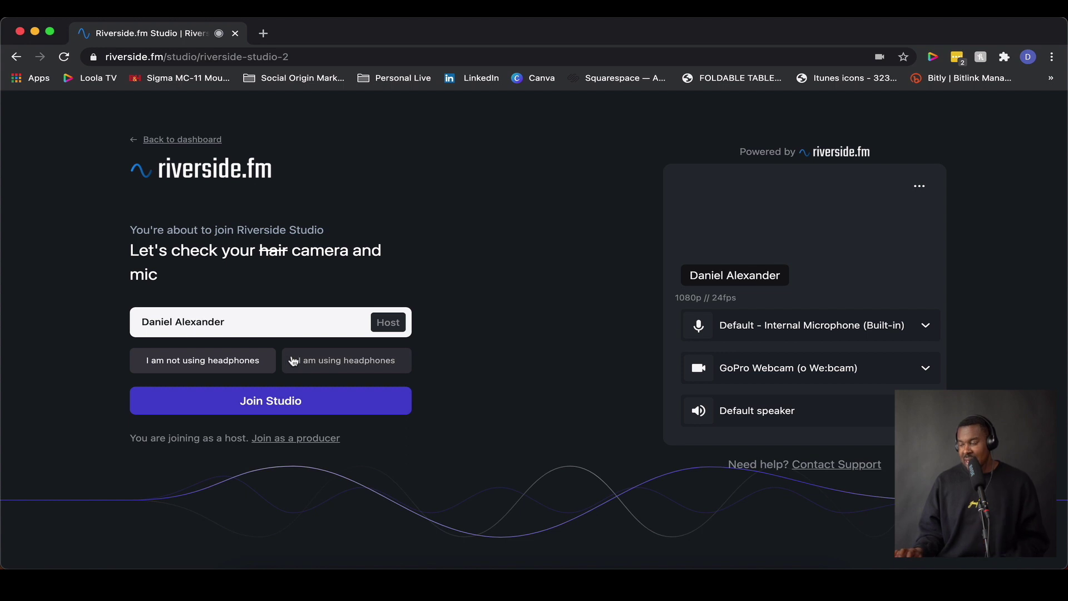
Step: Declare no headphones to enable echo cancellation, then join Riverside Studio as host
click(217, 359)
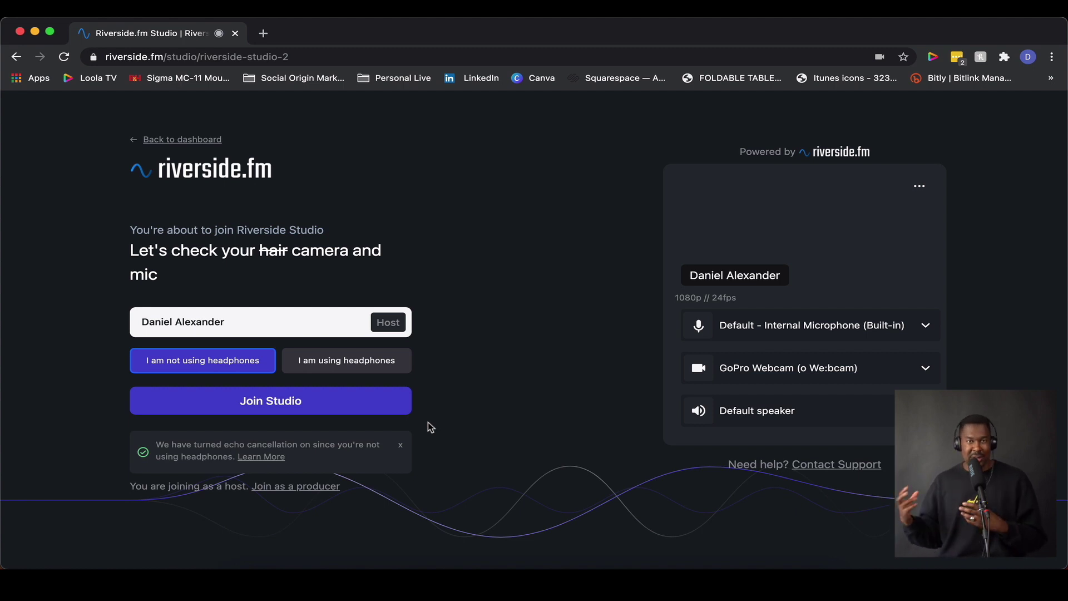
click(279, 400)
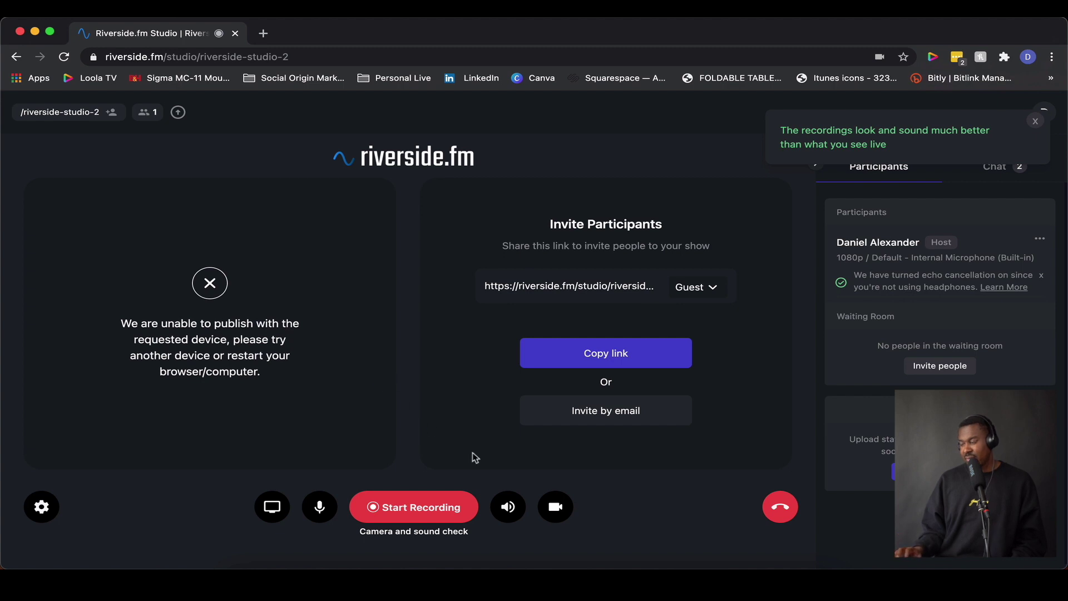
Step: Turn the camera off with Disable cam
click(555, 506)
click(524, 477)
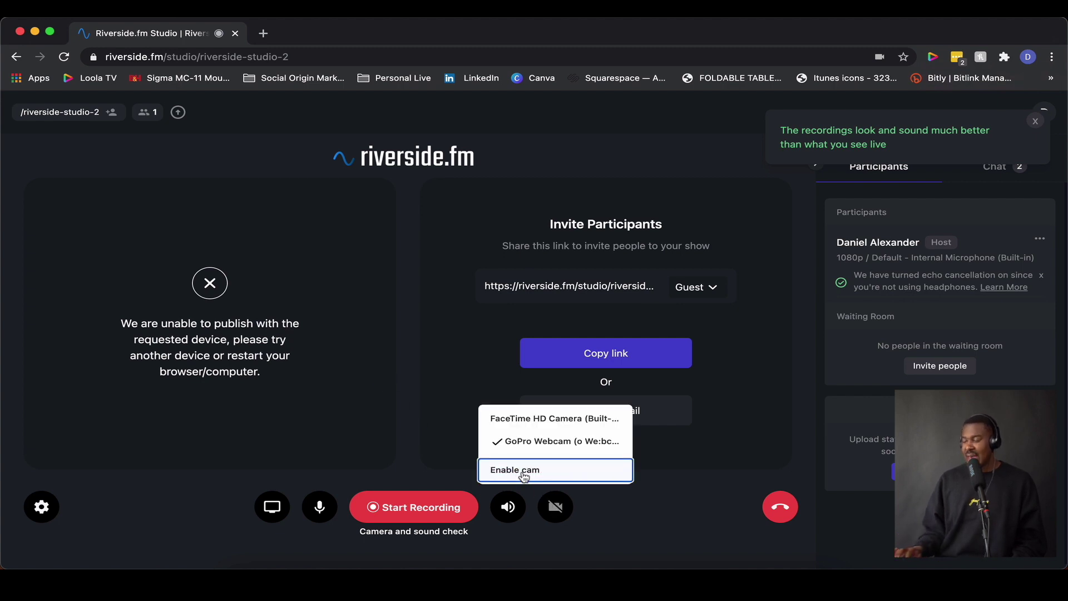
click(646, 501)
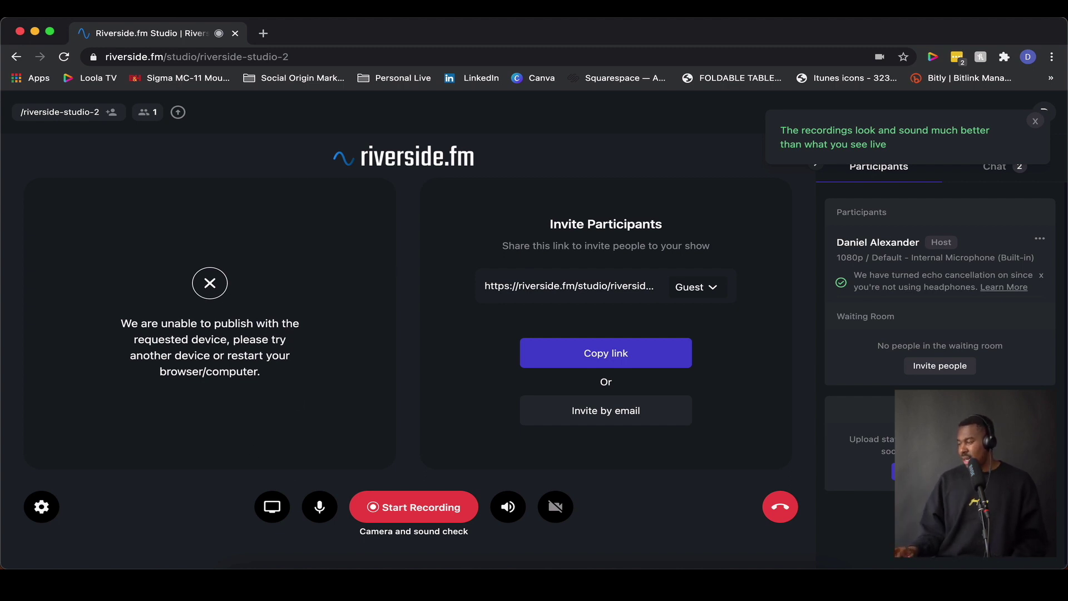
Step: Dismiss the recording-quality tip and show the studio's chat messages
click(1034, 120)
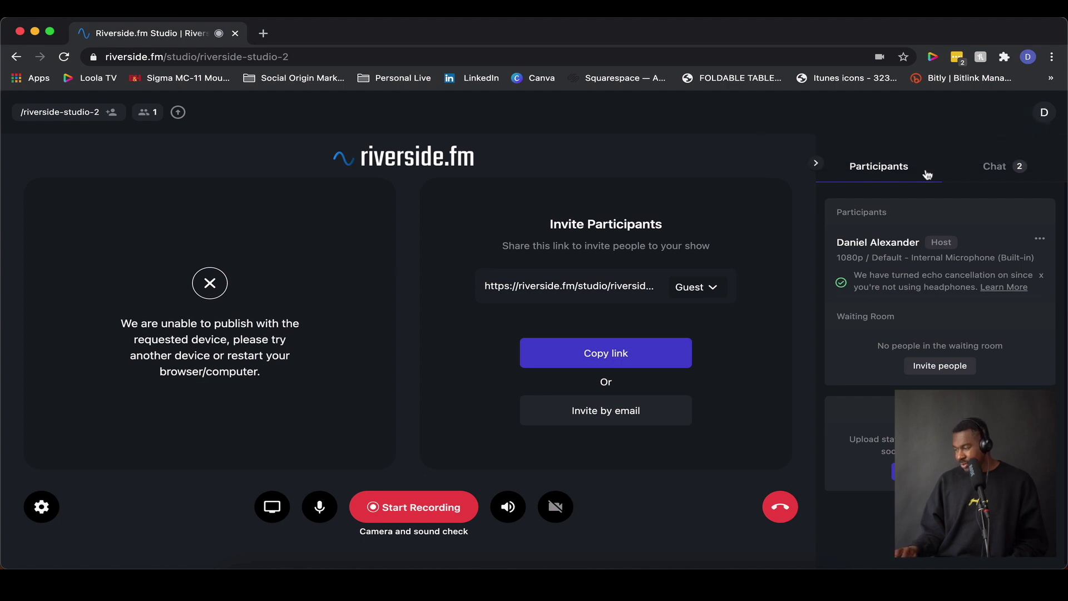
click(883, 248)
click(888, 261)
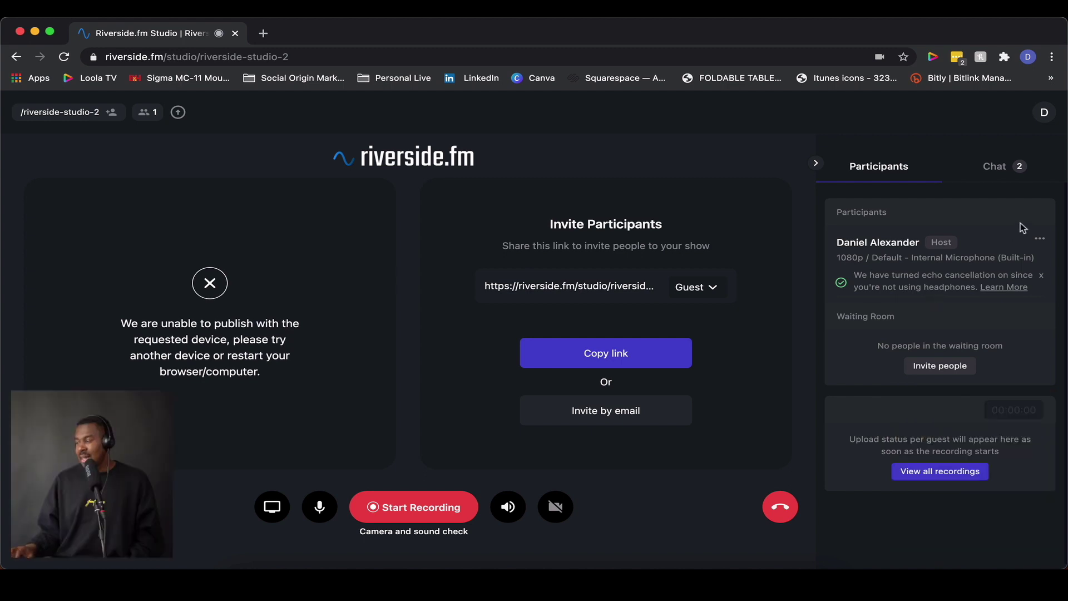
click(1002, 167)
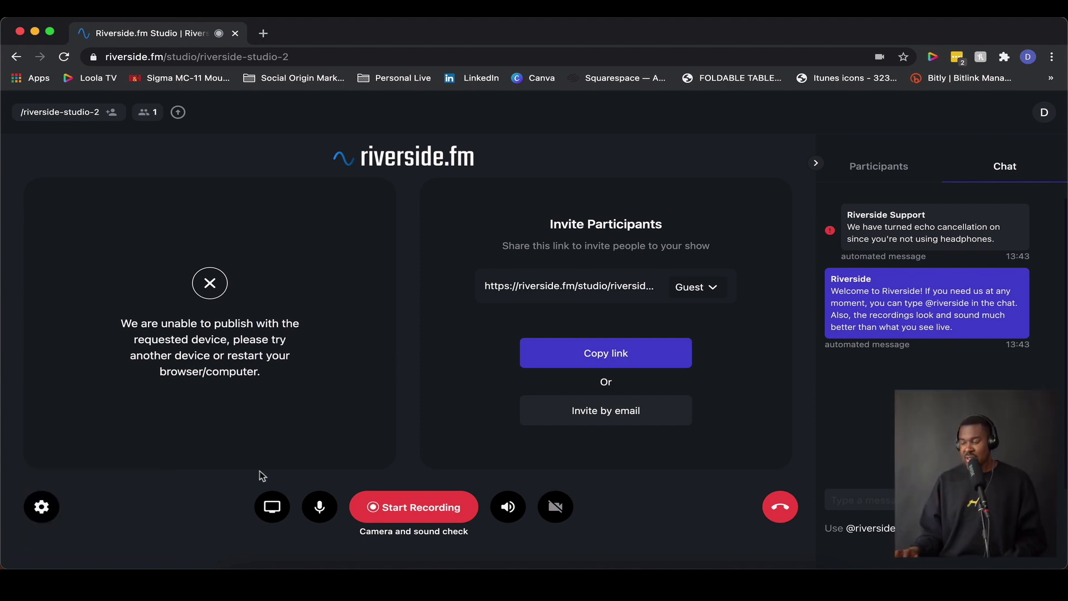
Step: Start screen sharing to bring up the Share your screen dialog
click(273, 523)
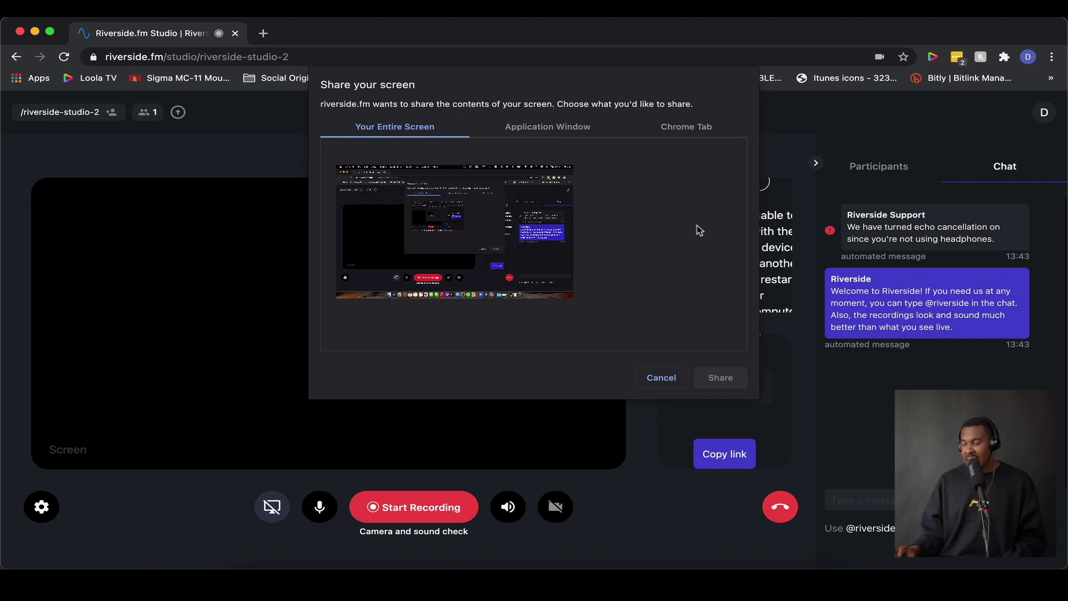
Step: Dismiss the Share your screen dialog and open studio Settings at Audio & Video
click(658, 378)
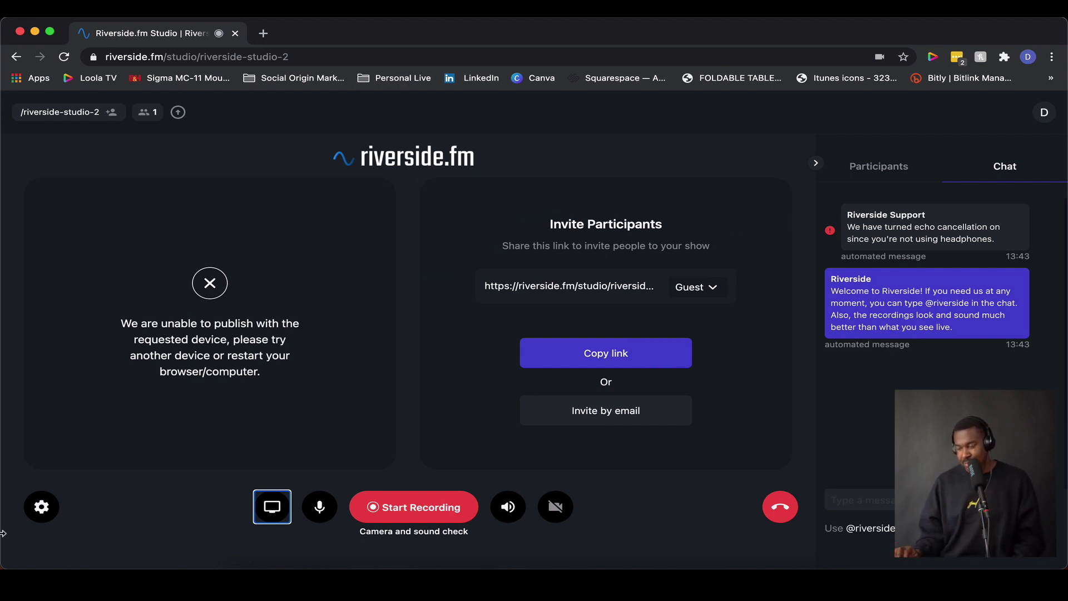
click(42, 509)
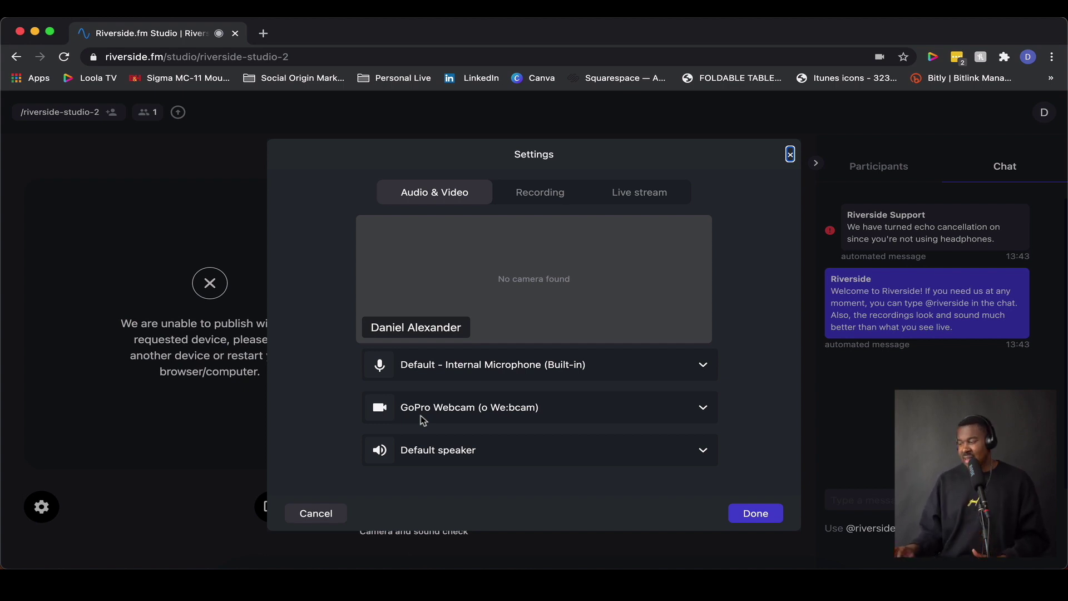
Step: Show the Recording tab: Audio & Video, 1080p, 44 kHz, noise suppression Off
click(529, 195)
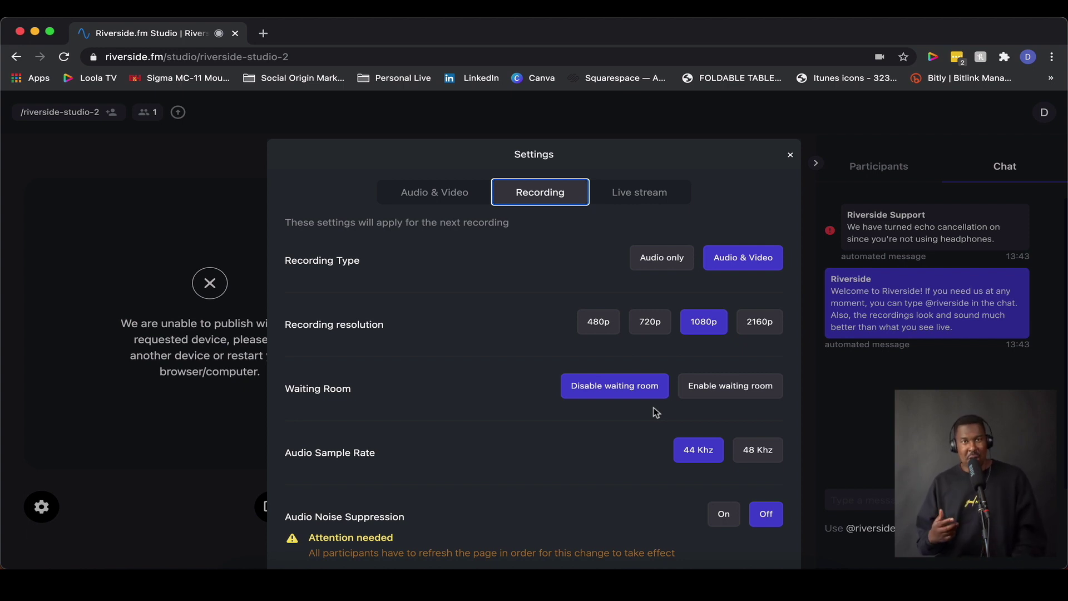
scroll(716, 443, down, 3)
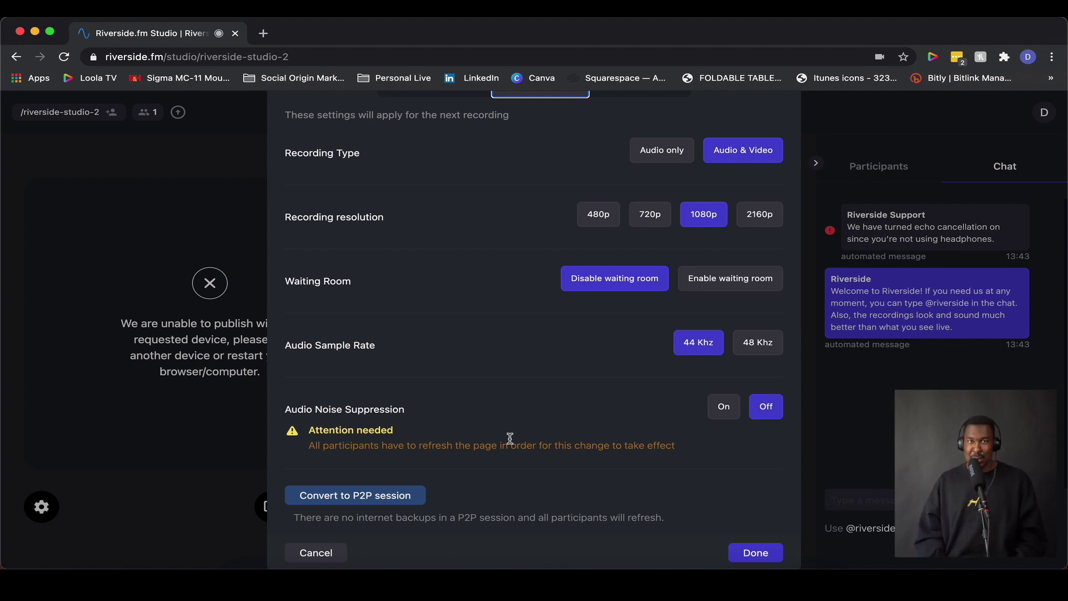
Step: Scroll the Recording settings to check 1080p, waiting room disabled and 44 kHz sampling
scroll(509, 438, down, 2)
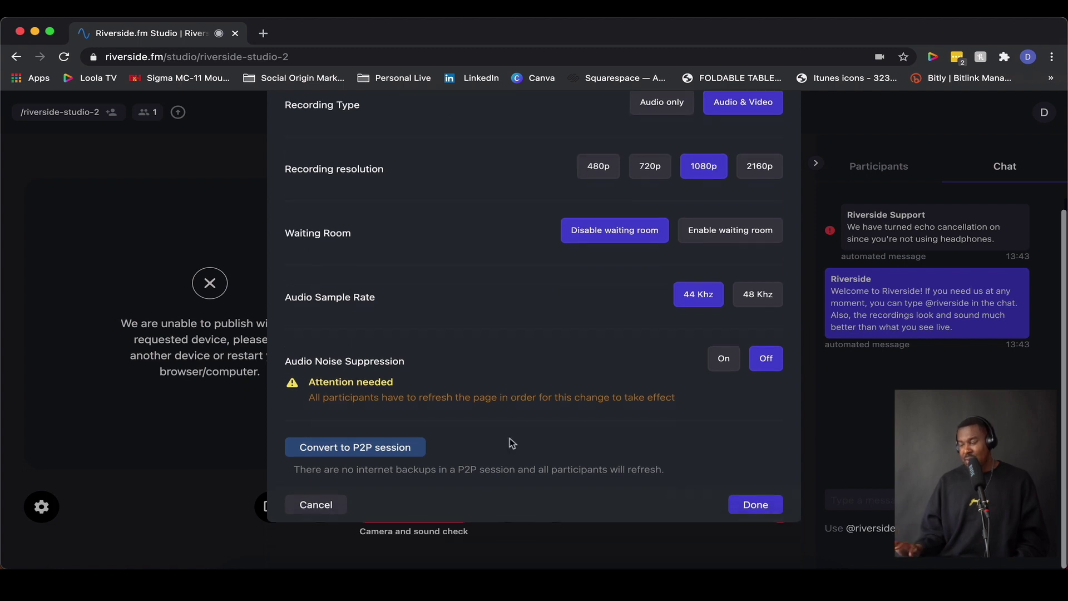
scroll(510, 439, up, 5)
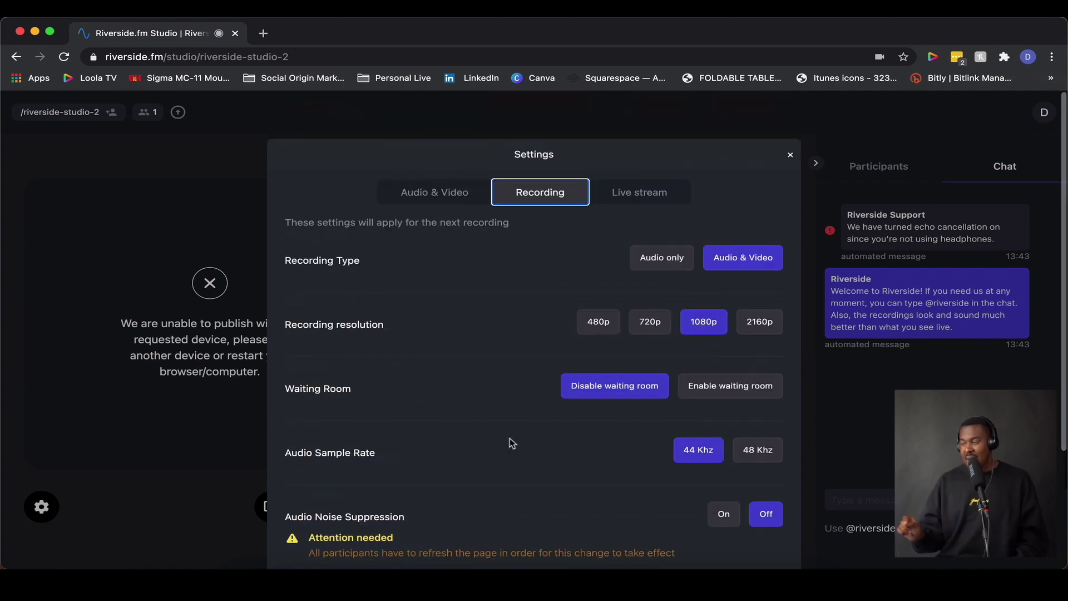
Step: Look through the Live stream tab's YouTube destination fields
click(629, 197)
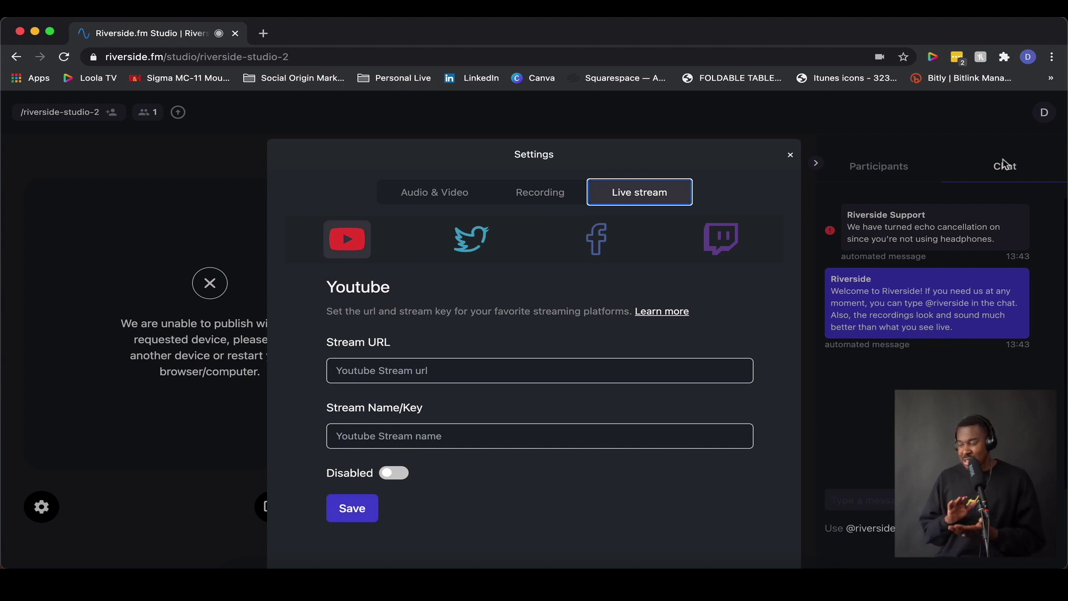
scroll(488, 298, down, 3)
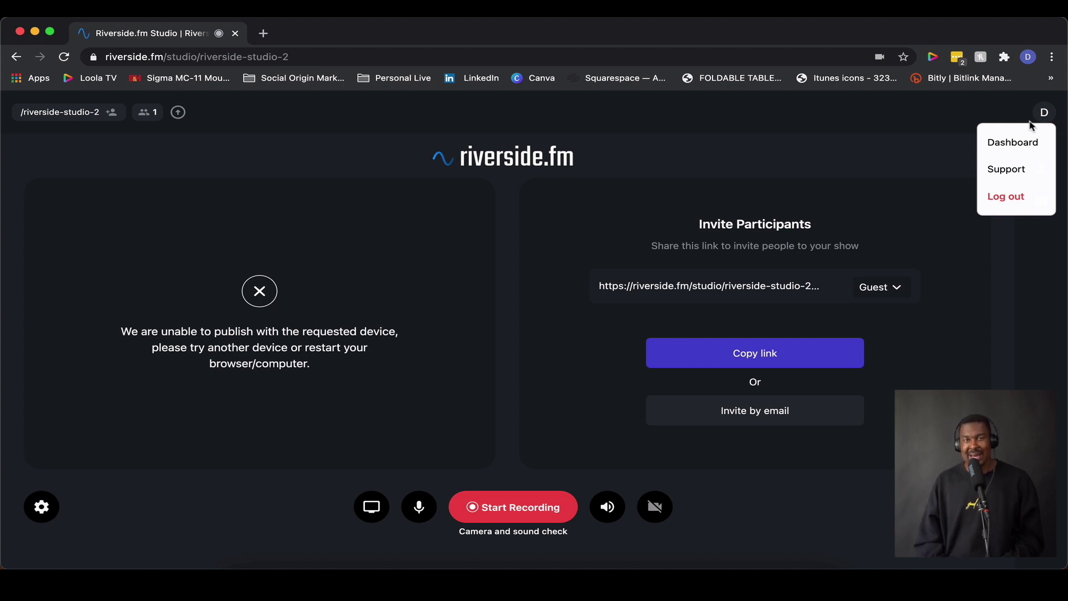
Step: Open the Dashboard in a new tab and scroll the All Studios list
click(997, 144)
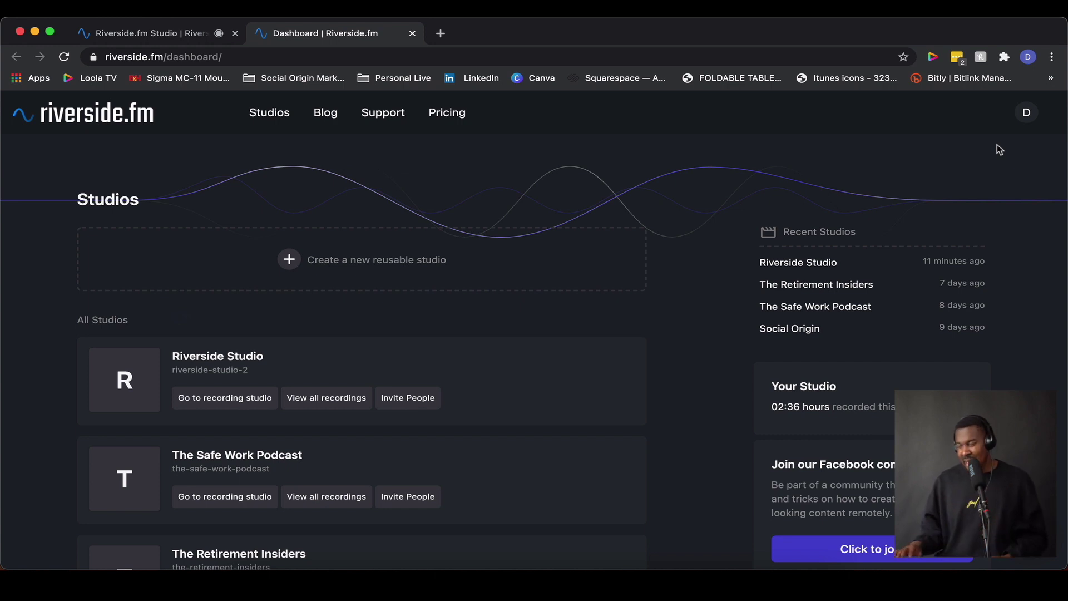
scroll(371, 424, down, 4)
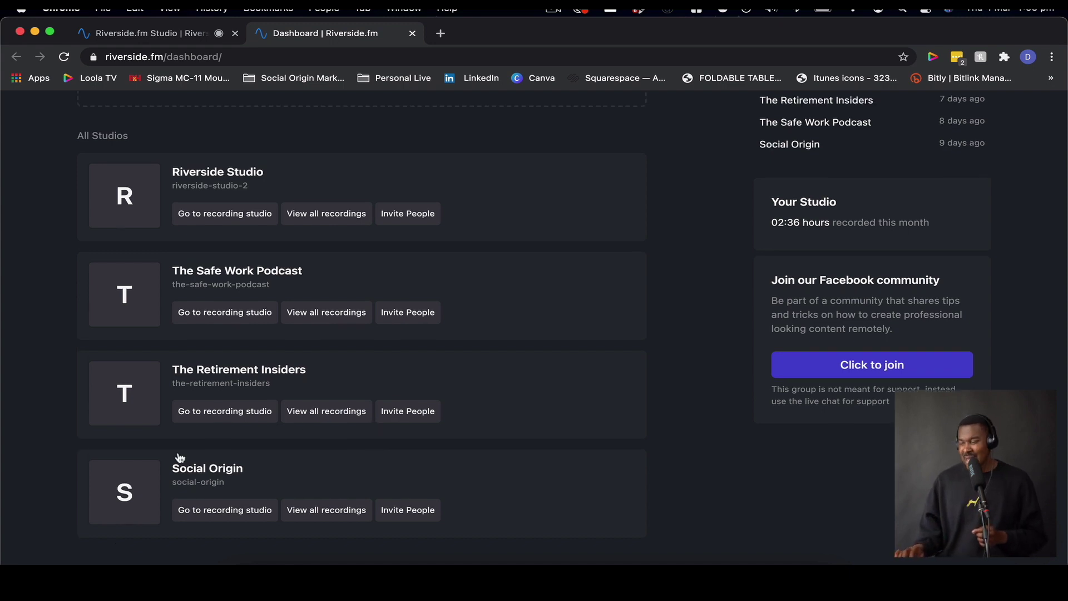
Step: Open the Social Origin studio and close the Welcome To Your New Recordings notice
click(141, 481)
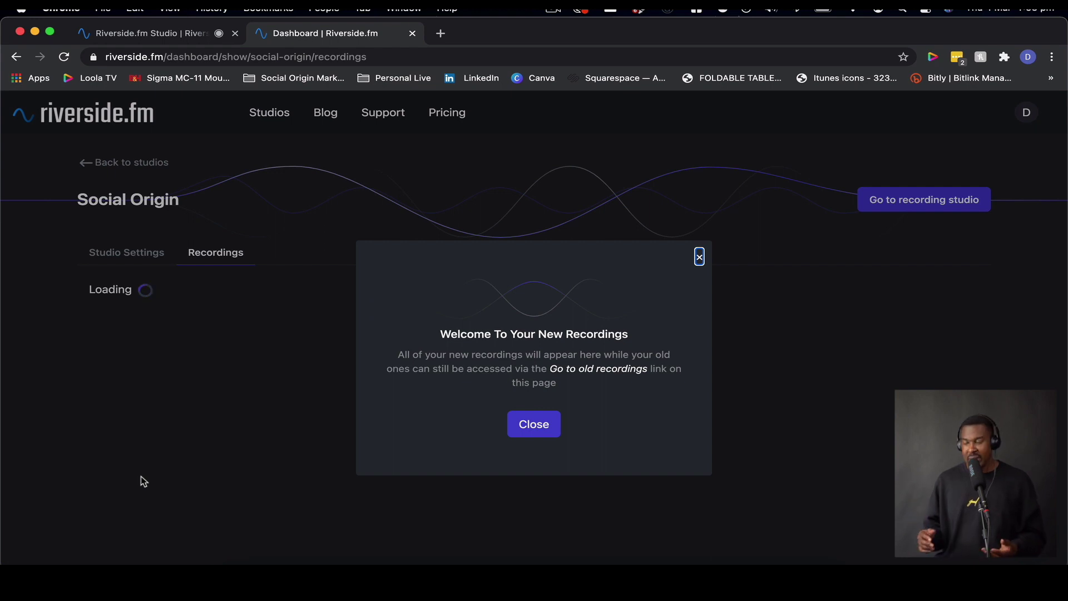
click(511, 425)
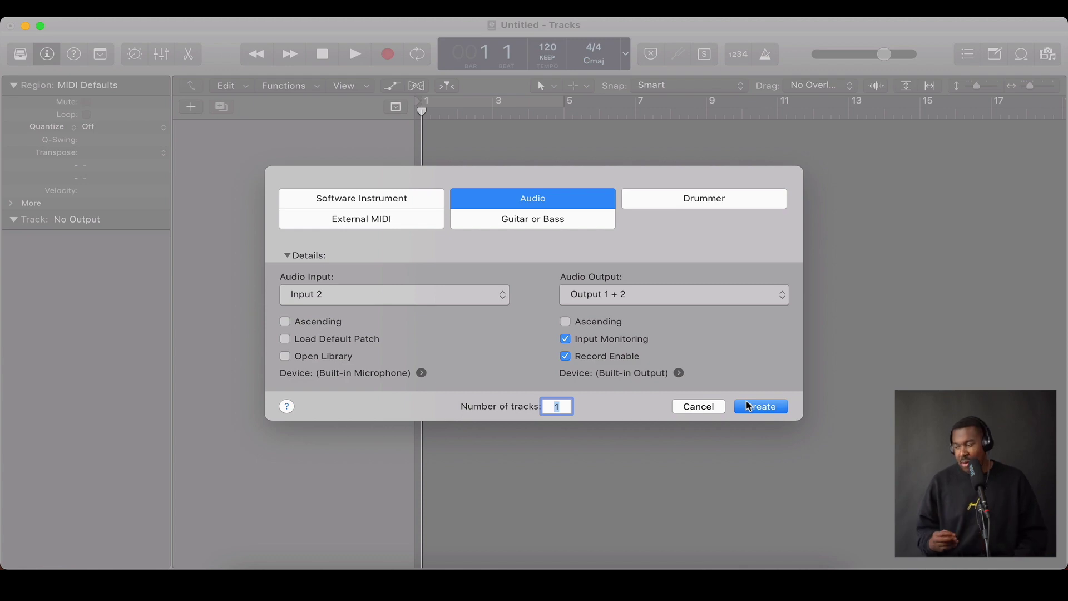
Step: Create one Audio track, Audio 1 on Input 2, and accept the Avoid feedback alert
click(748, 406)
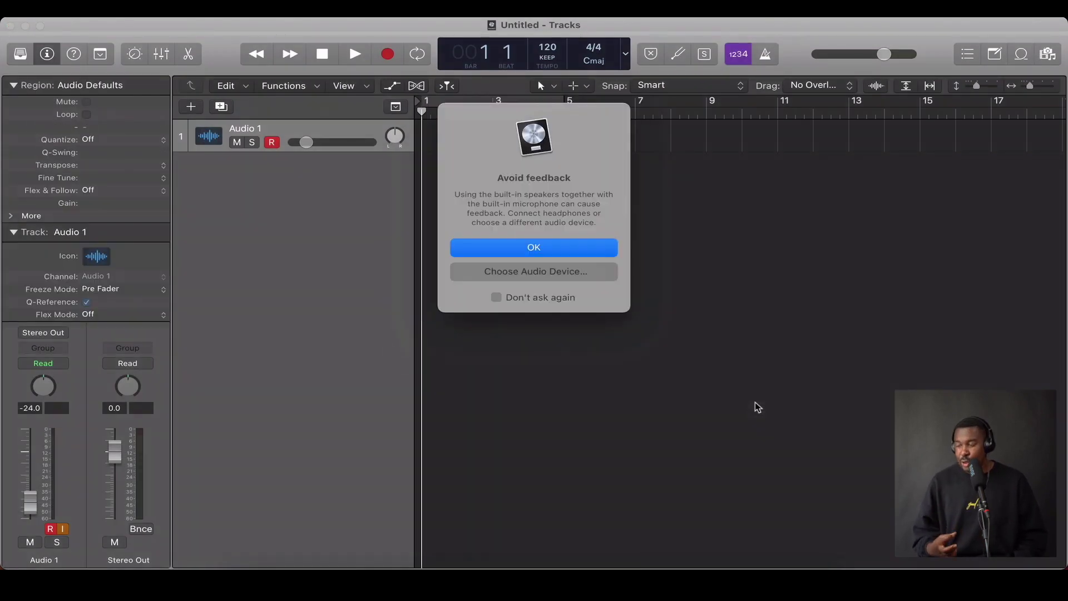
click(582, 250)
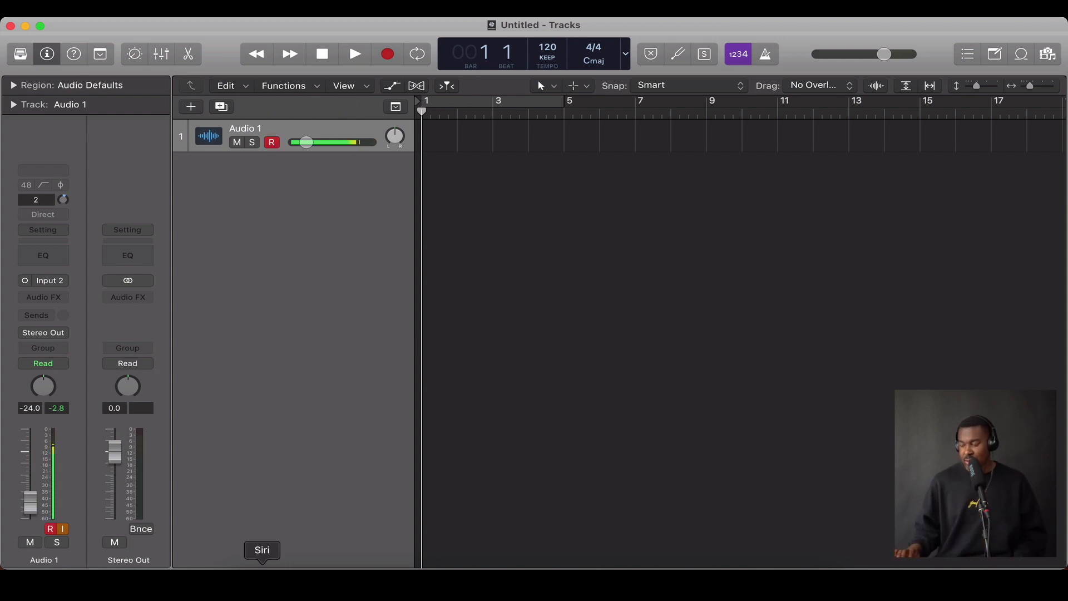
Step: In Finder's Downloads folder, select both guest .wav recordings to bring into Logic
click(239, 584)
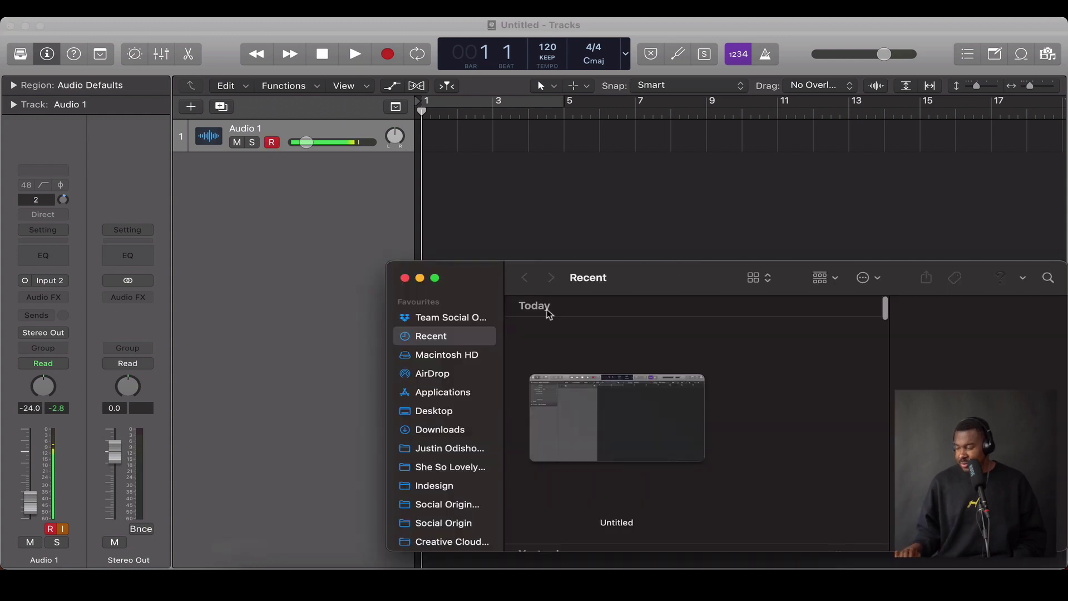
click(426, 429)
click(539, 340)
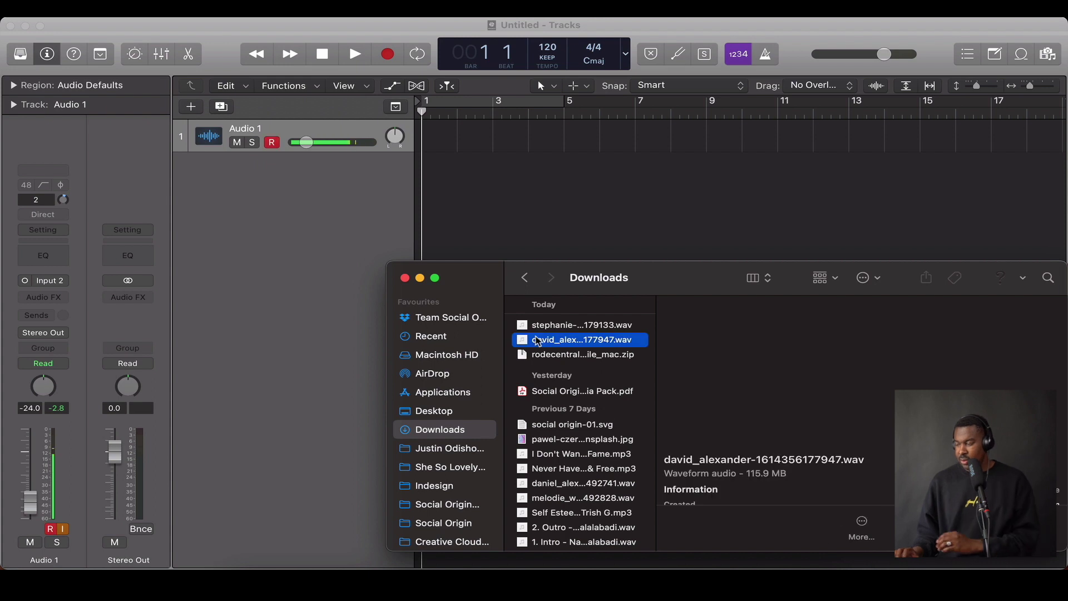
shift+click(547, 326)
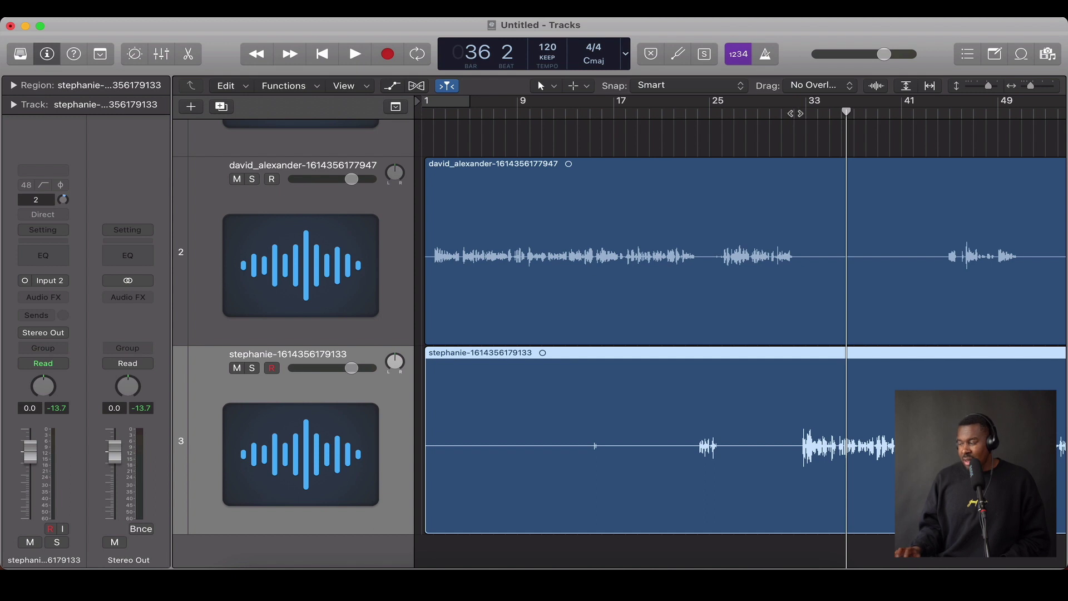
Step: Move the playhead to bar 32
click(794, 113)
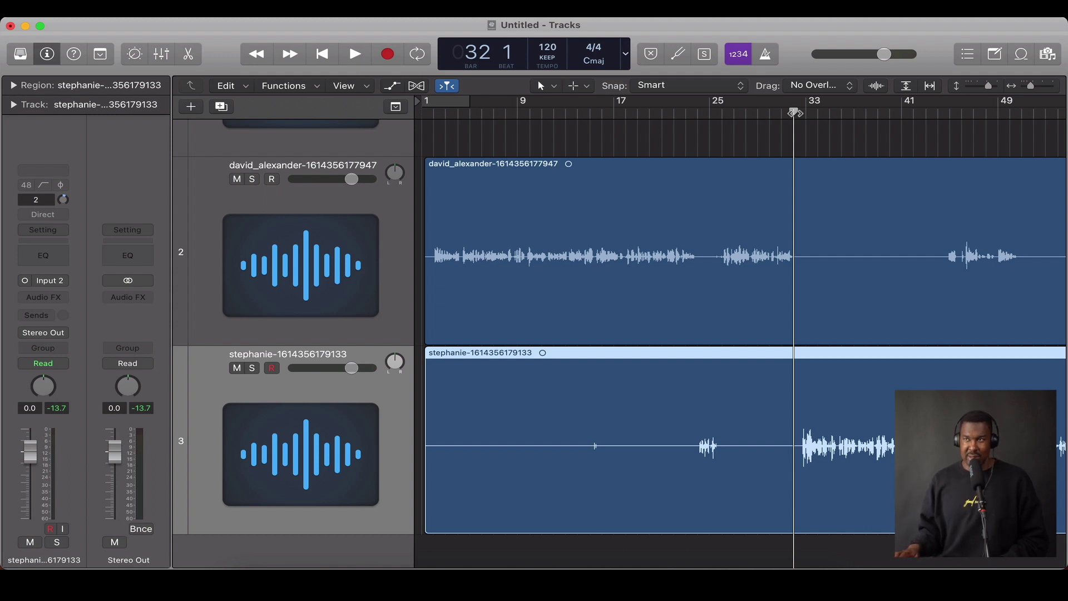
Step: Play both guest tracks from bar 32 and stop around bar 44
key(space)
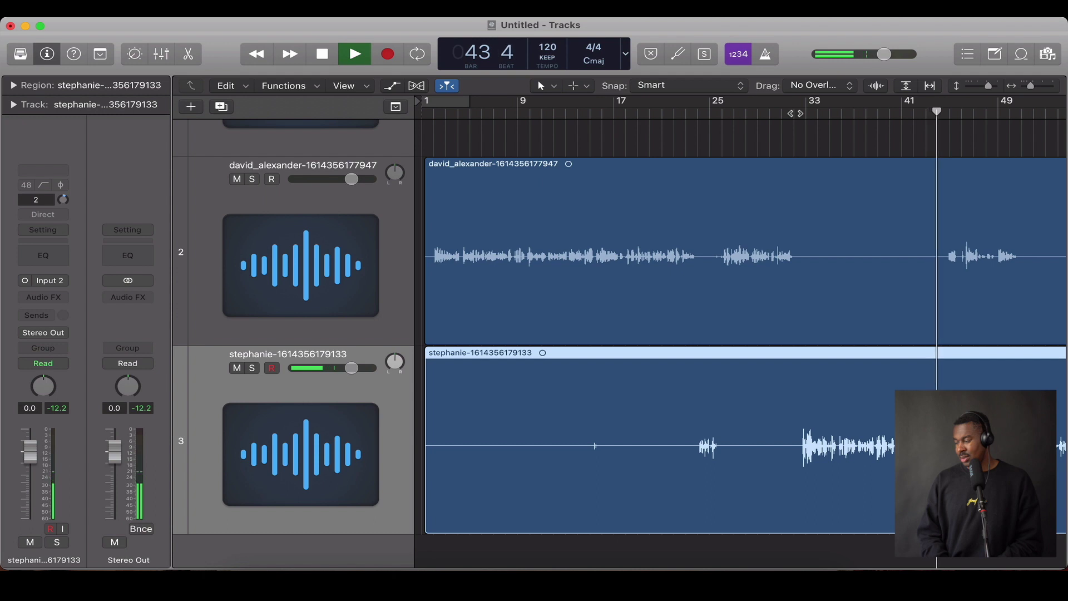
key(space)
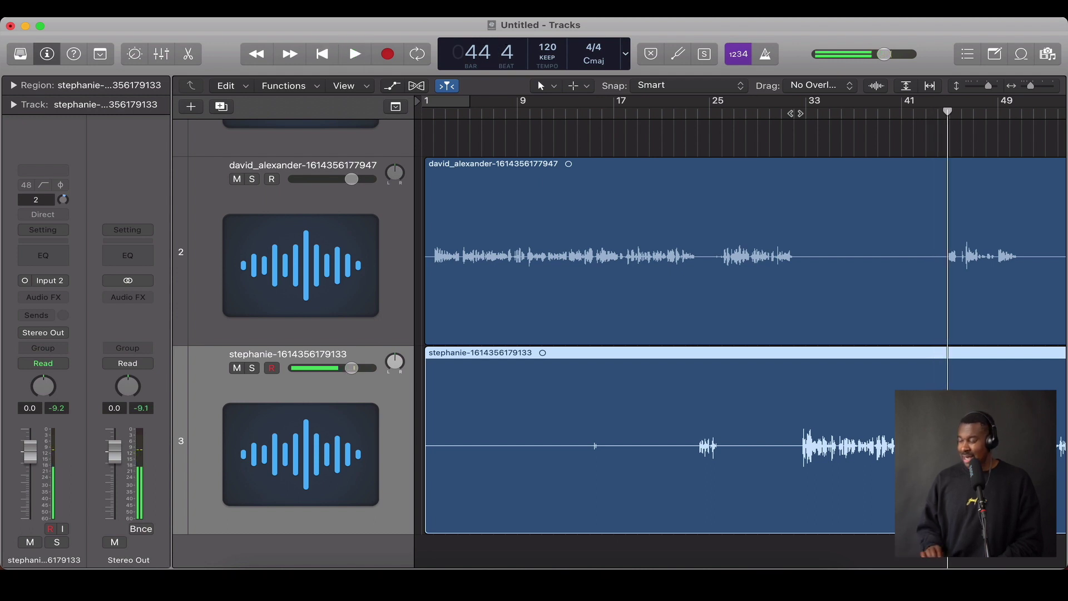